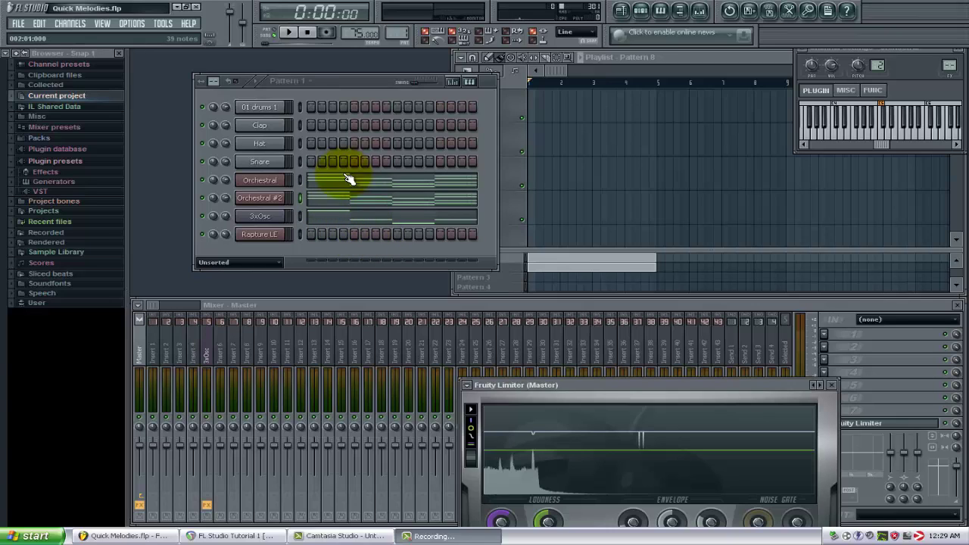
- Play the full Quick Melodies pattern with drums, then stop it
left_click(297, 36)
left_click(297, 36)
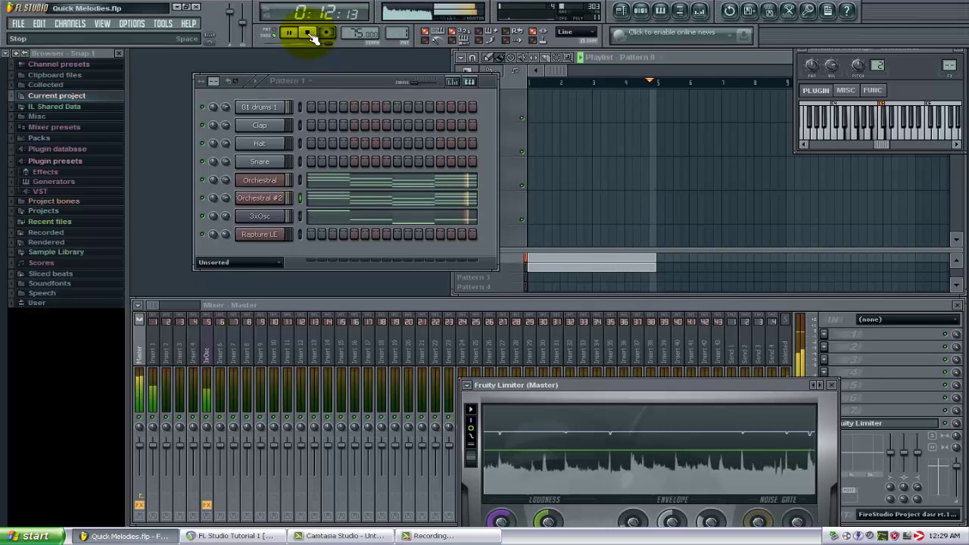
left_click(310, 33)
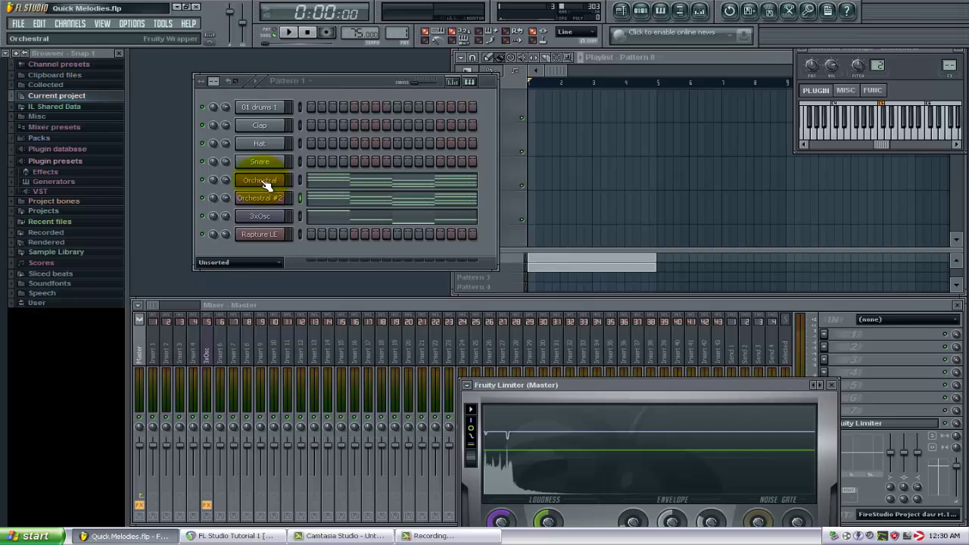
- Solo the Orchestral channel and play its chords alone, then stop
right_click(208, 184)
left_click(223, 190)
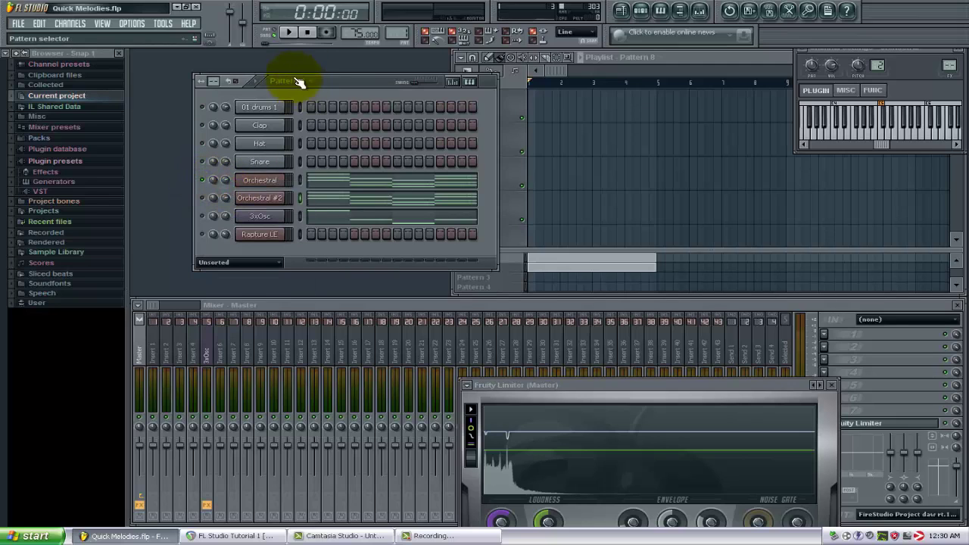
left_click(291, 33)
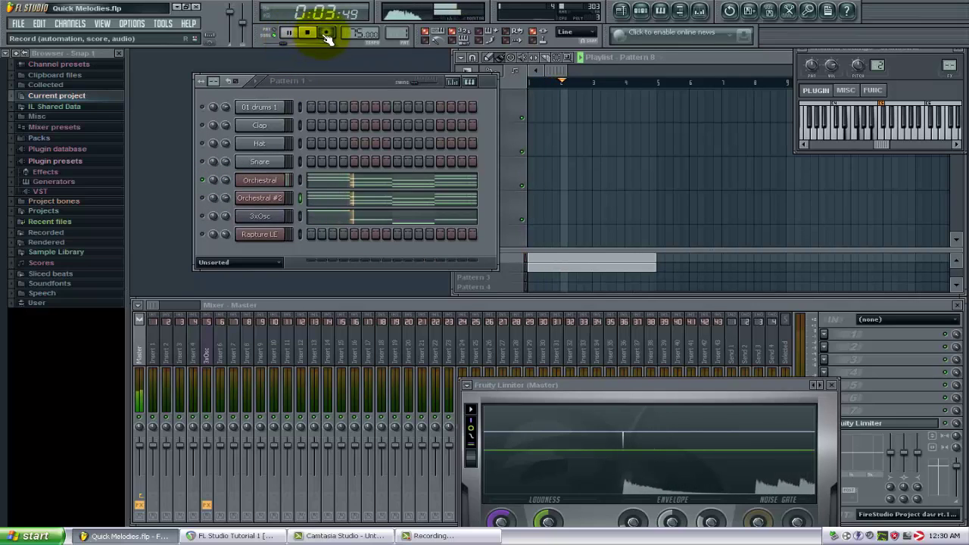
left_click(313, 37)
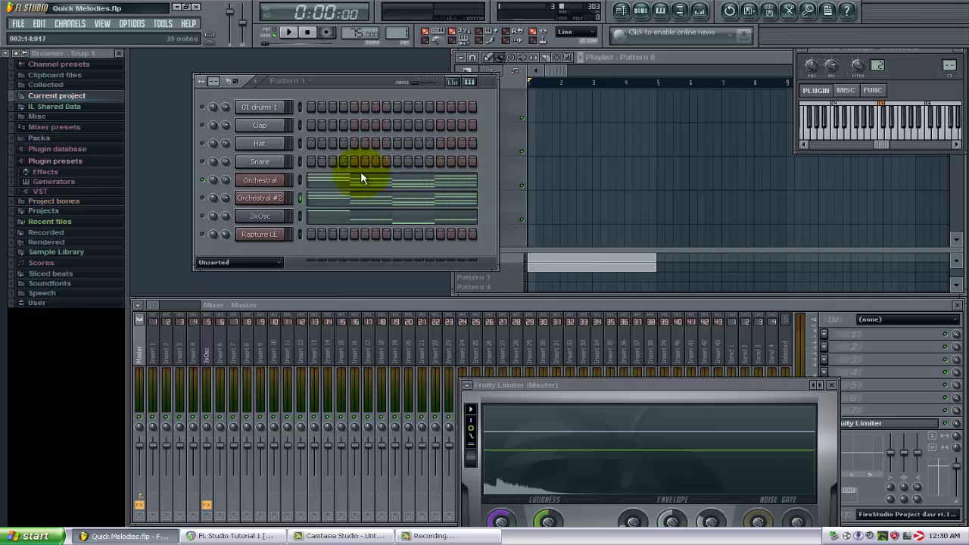
- Open the Orchestral piano roll and delete the last chord's four notes
right_click(267, 185)
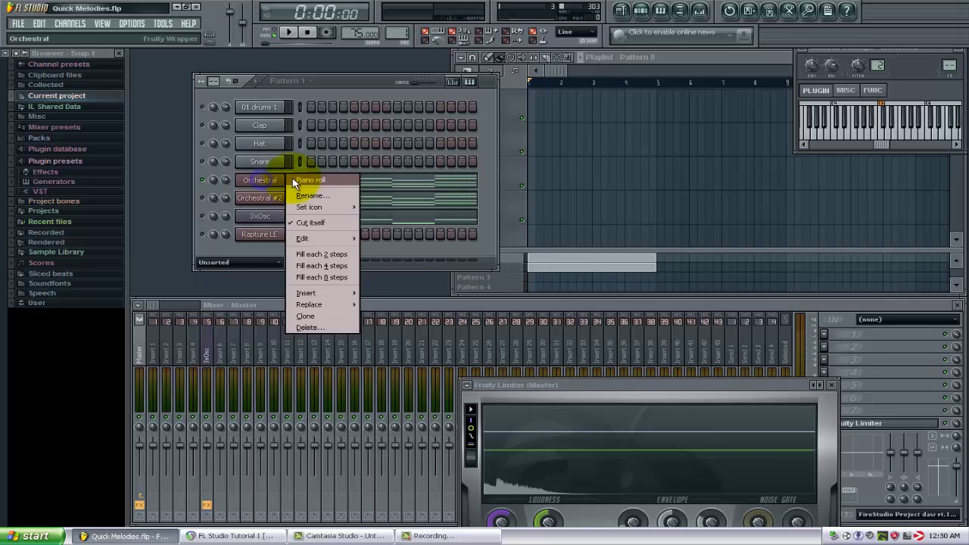
left_click(322, 185)
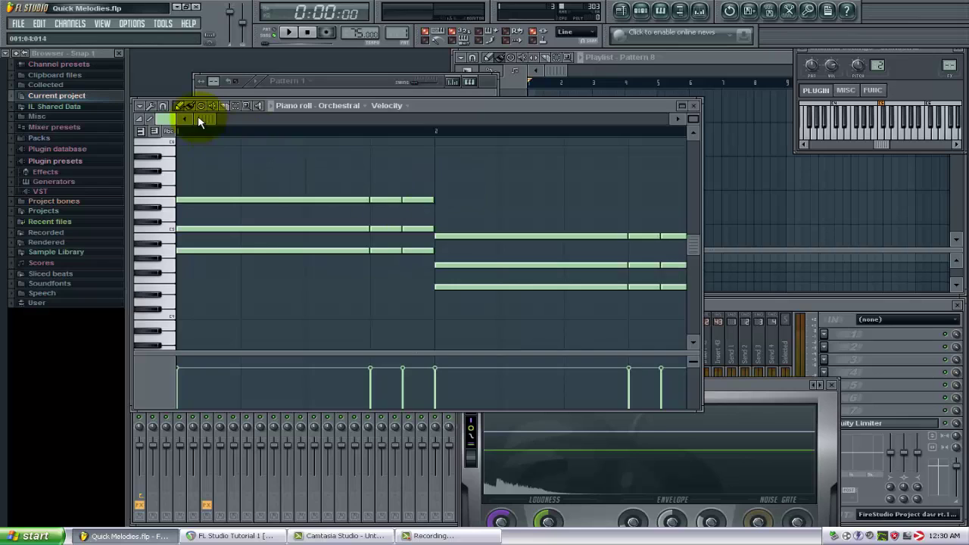
left_click_drag(199, 115, 395, 138)
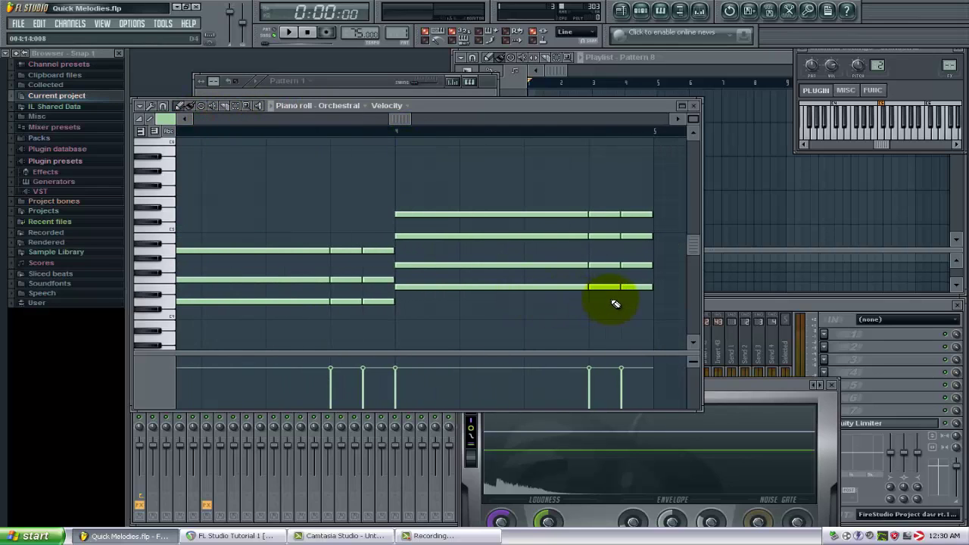
right_click(636, 286)
right_click(634, 265)
right_click(631, 236)
right_click(628, 214)
- Delete the remaining visible chord notes of the later chords
right_click(627, 236)
right_click(628, 265)
right_click(628, 286)
right_click(555, 214)
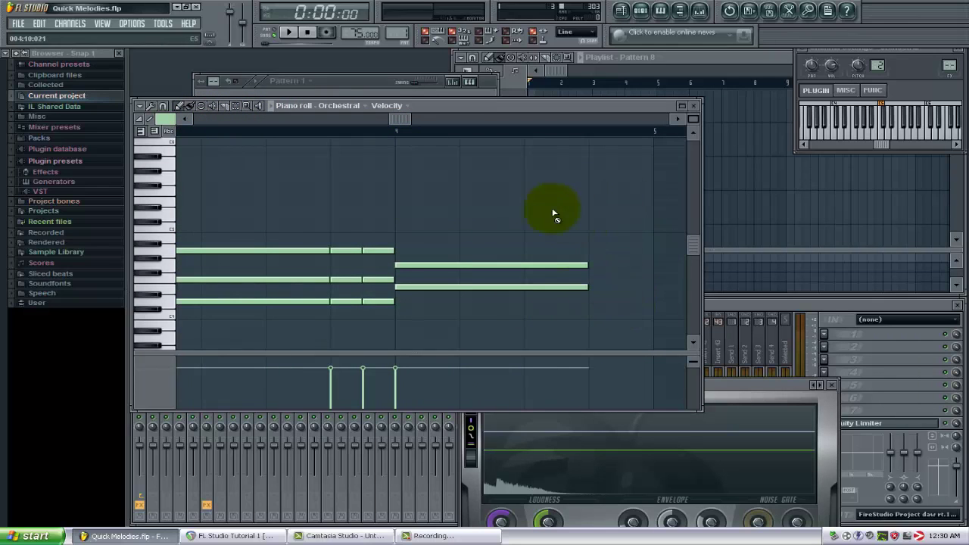
right_click(455, 286)
right_click(345, 280)
right_click(375, 301)
right_click(379, 250)
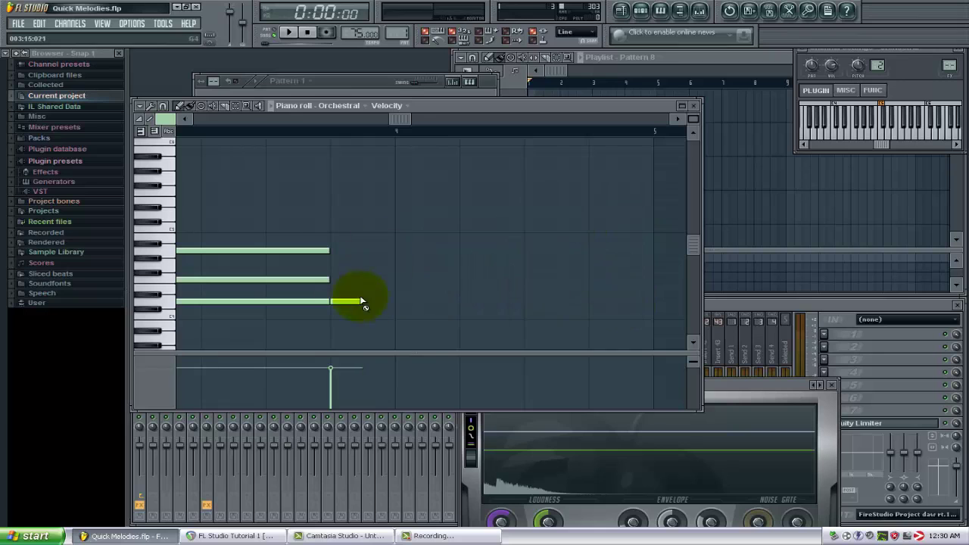
right_click(352, 302)
right_click(314, 280)
right_click(307, 250)
right_click(310, 302)
- Delete the chord notes around bars 2 and 3
left_click_drag(400, 119, 267, 119)
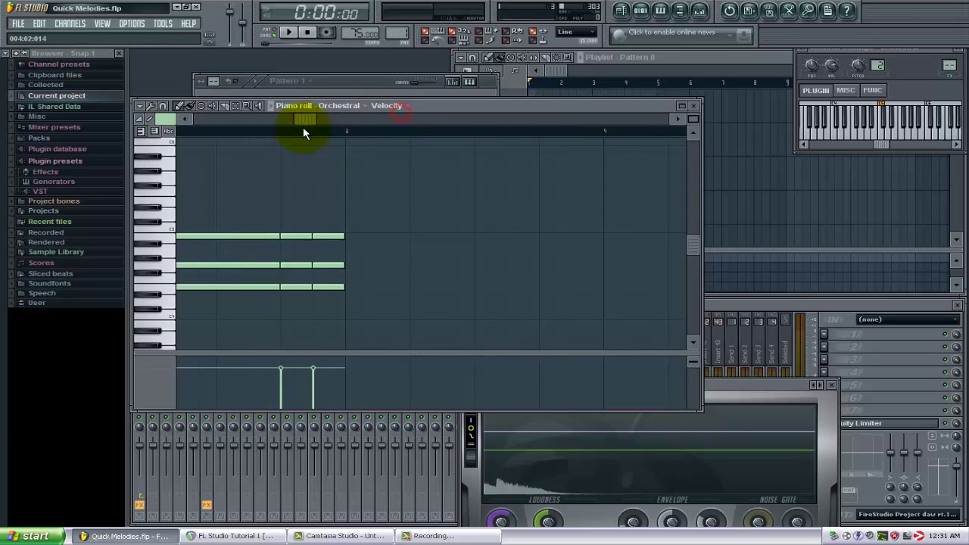
right_click(500, 236)
right_click(499, 286)
right_click(468, 286)
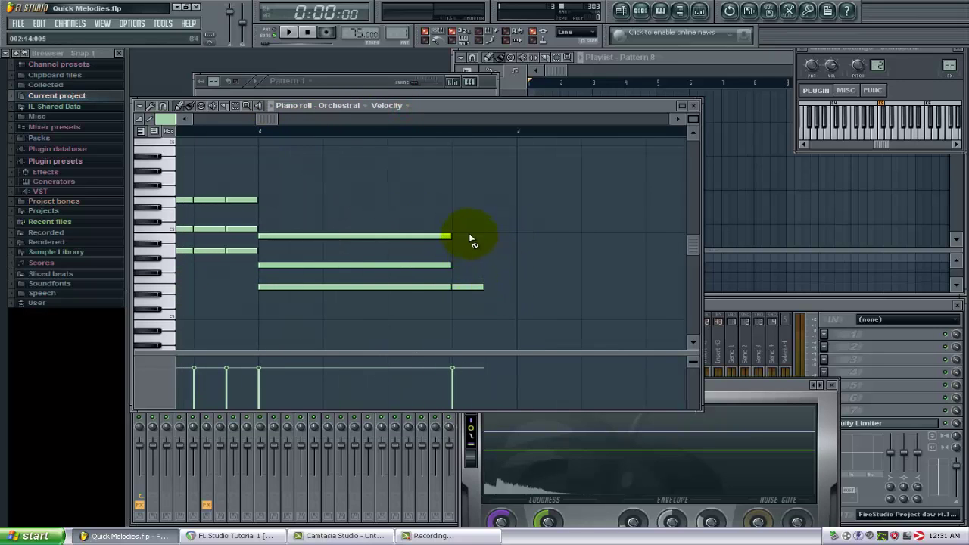
right_click(468, 235)
right_click(439, 286)
right_click(439, 235)
- Delete the last short chord notes near bar 2, leaving the grid empty
right_click(242, 250)
right_click(242, 229)
right_click(243, 200)
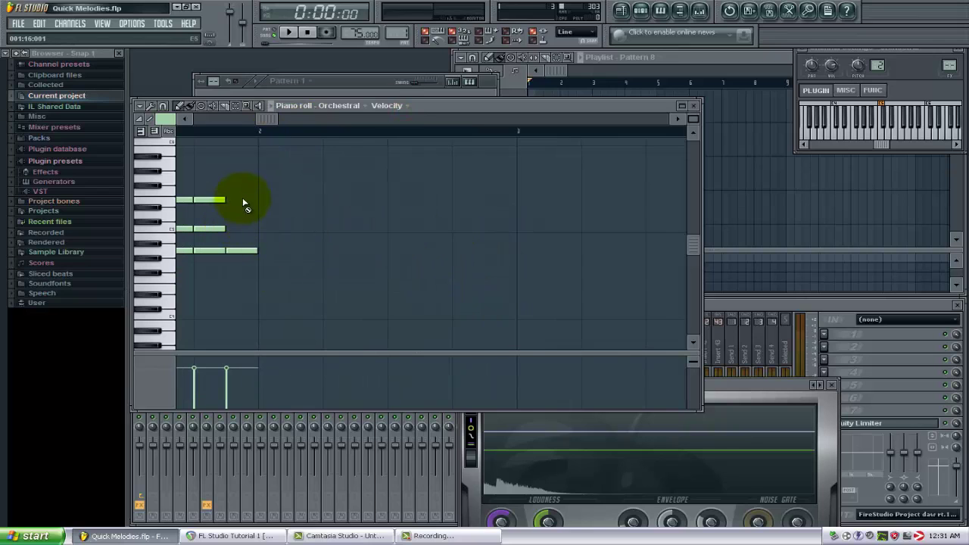
right_click(209, 200)
right_click(209, 228)
right_click(209, 250)
right_click(185, 200)
right_click(184, 250)
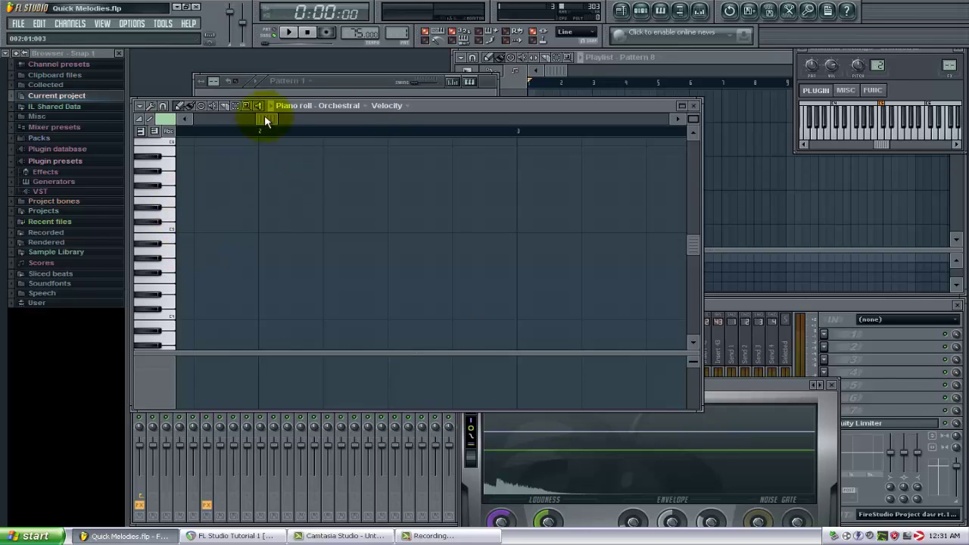
left_click_drag(264, 119, 143, 121)
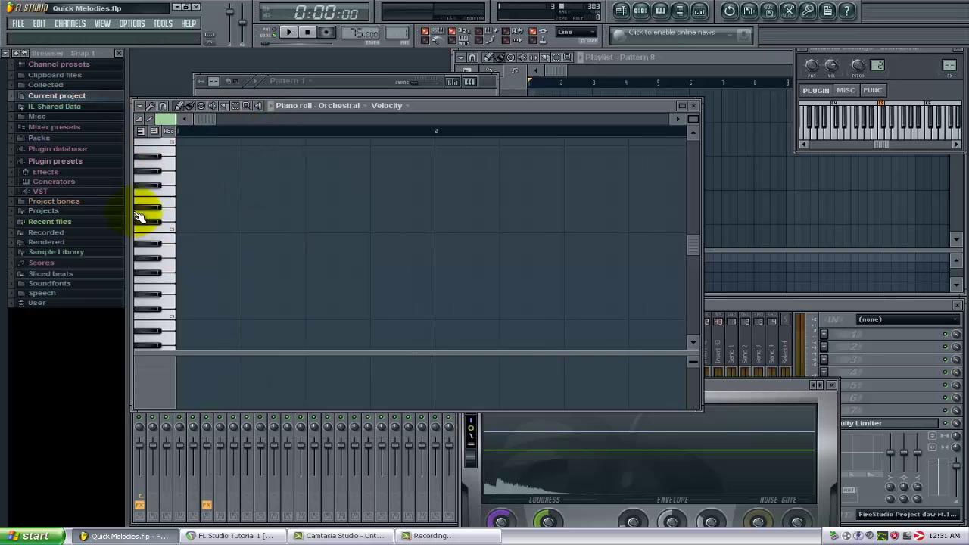
- Set the chord shape to minor, show note names, and place A minor (A4, C5, E5) at bar 1
left_click(142, 108)
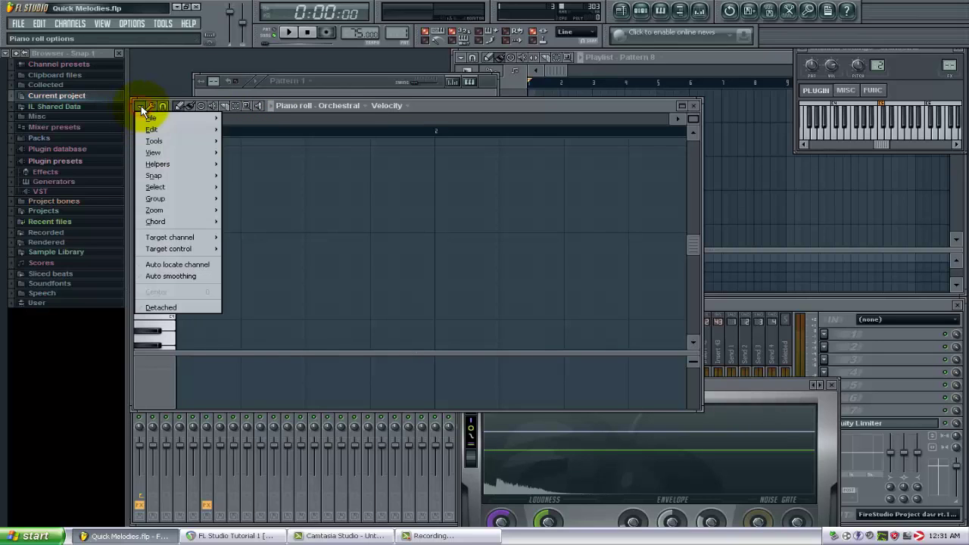
mouse_move(156, 221)
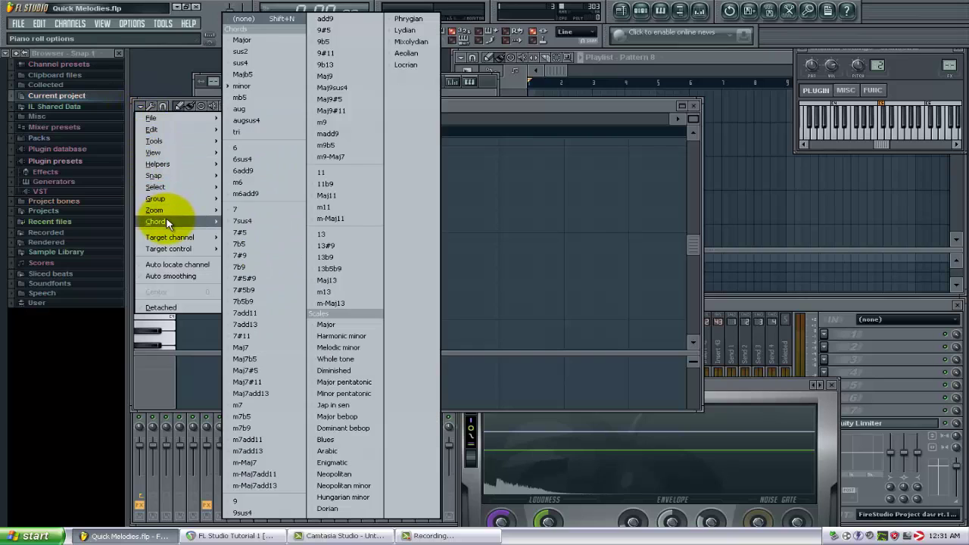
left_click(241, 87)
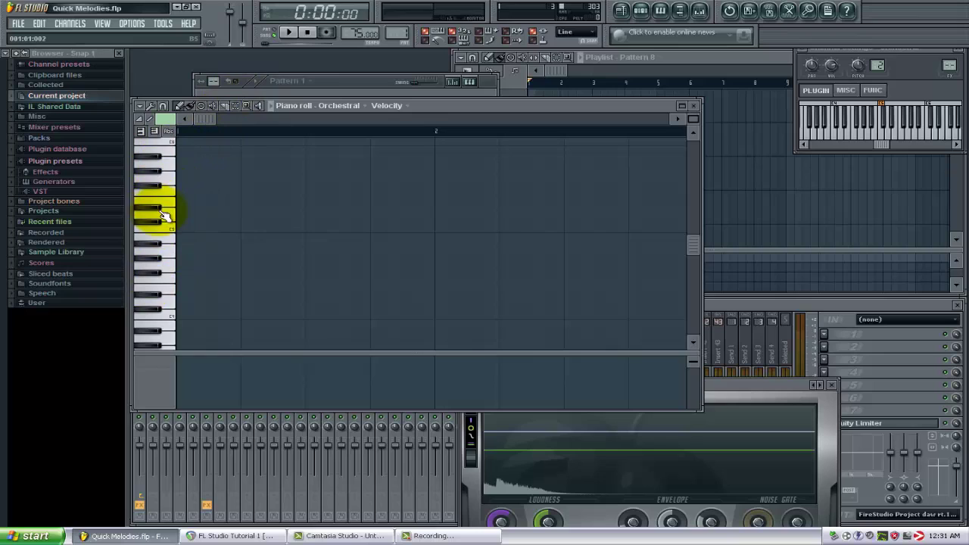
left_click(170, 132)
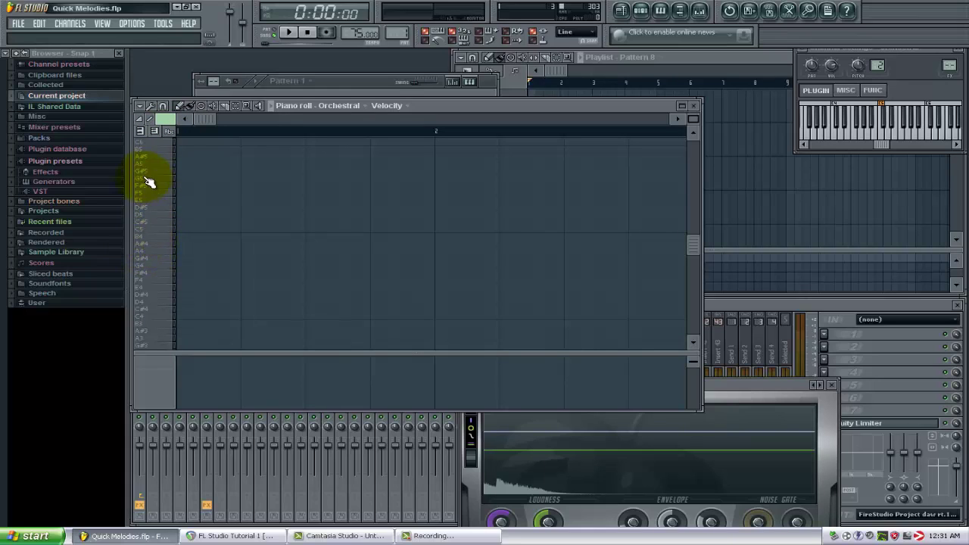
left_click(177, 250)
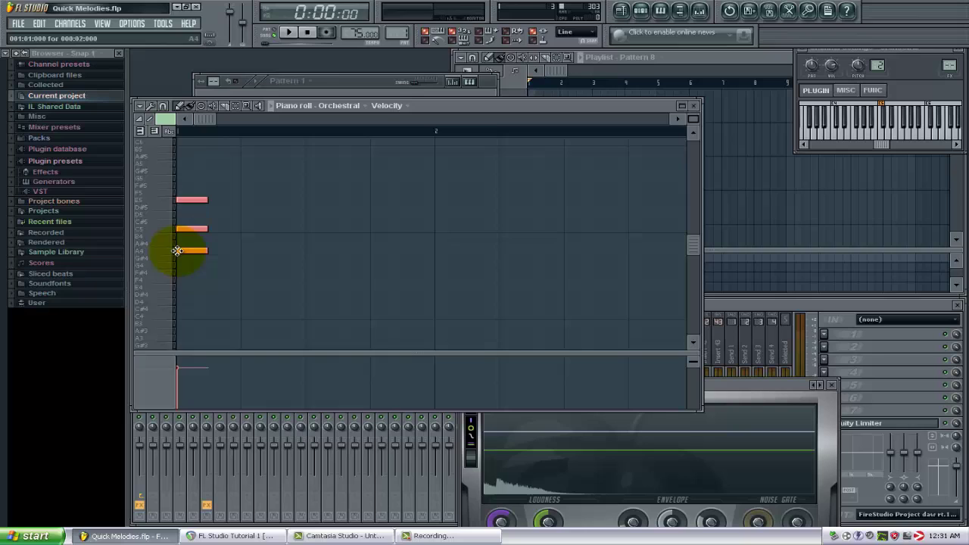
- Lengthen the A minor chord while auditioning it, then trim it back slightly
key("space")
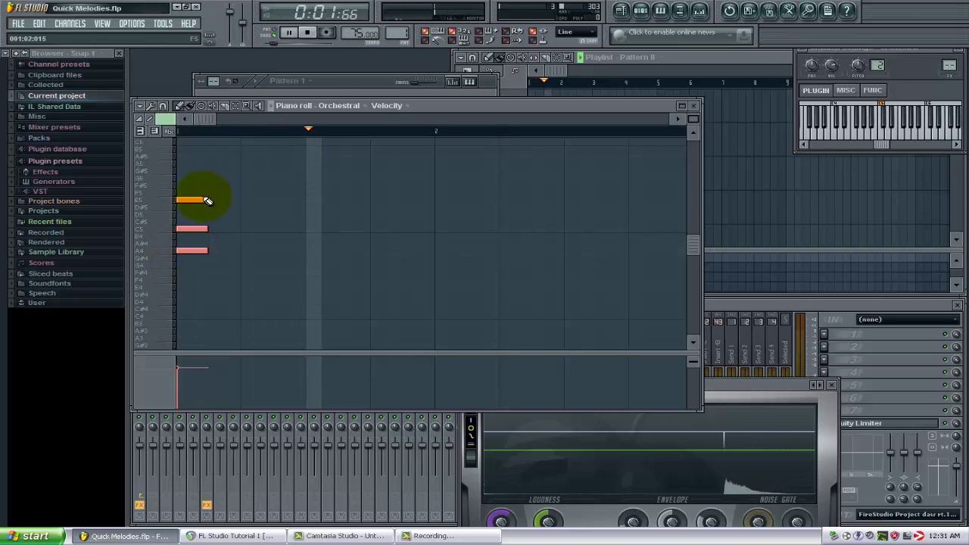
key("space")
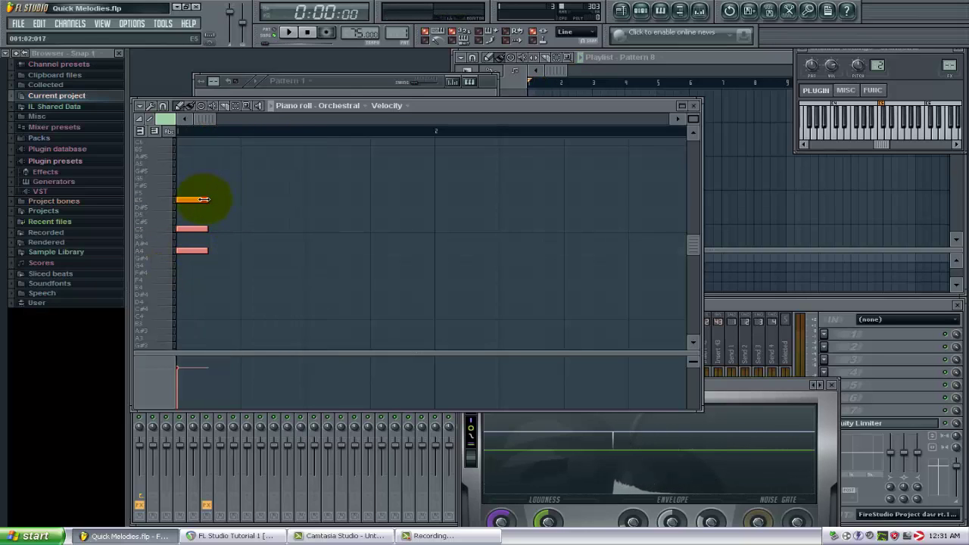
left_click_drag(204, 199, 355, 201)
key("space")
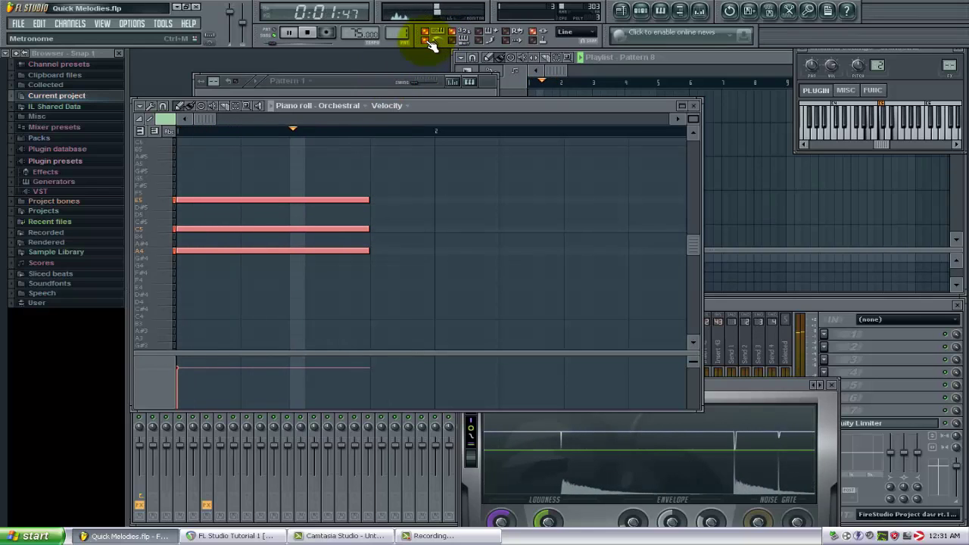
key("space")
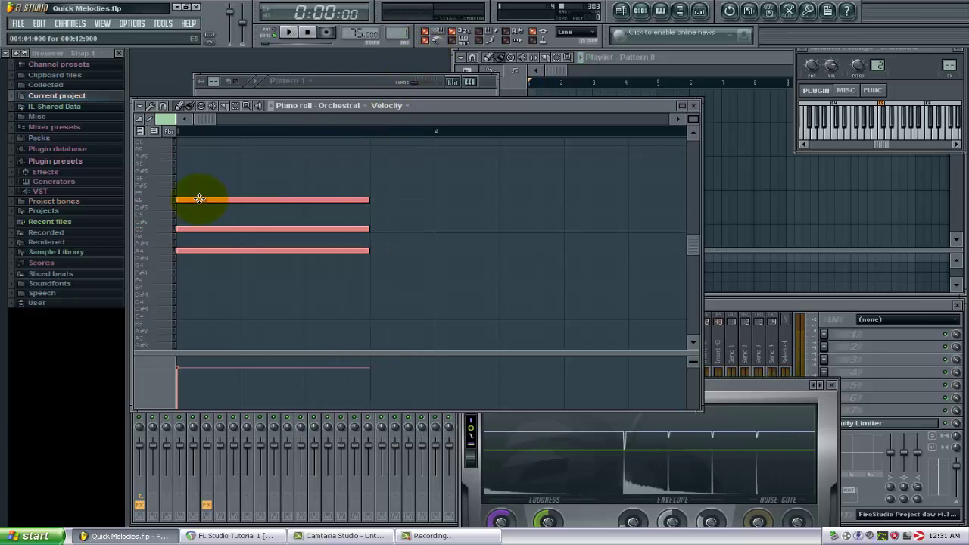
left_click_drag(367, 200, 434, 200)
key("space")
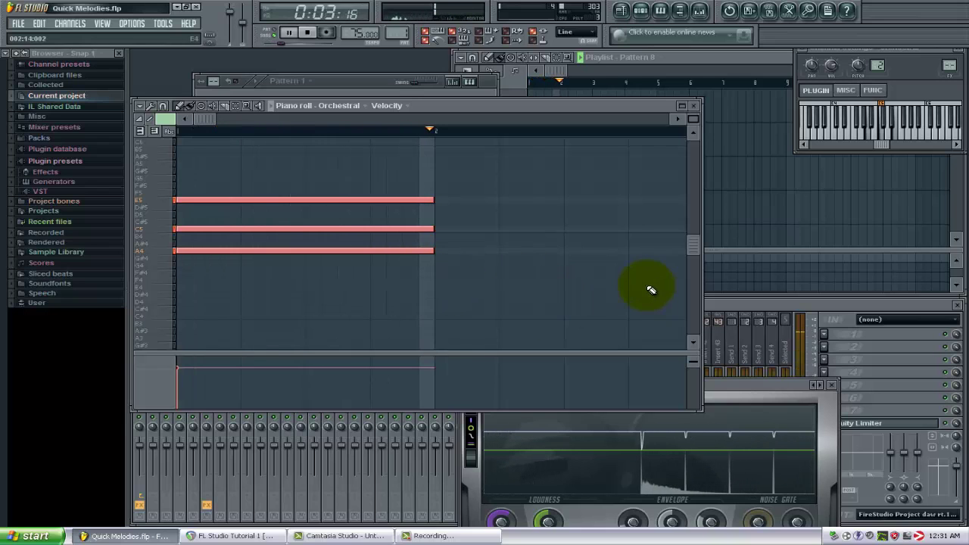
key("space")
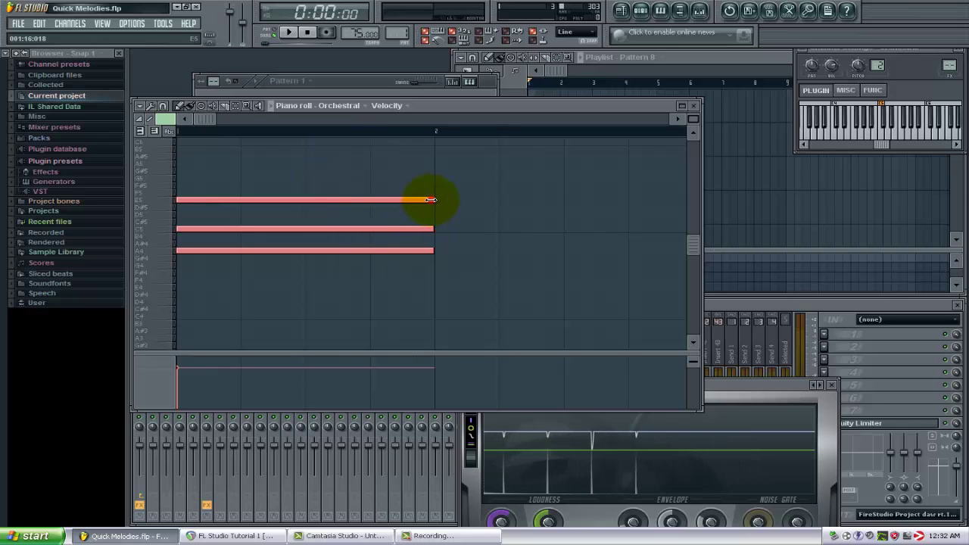
left_click_drag(431, 200, 368, 200)
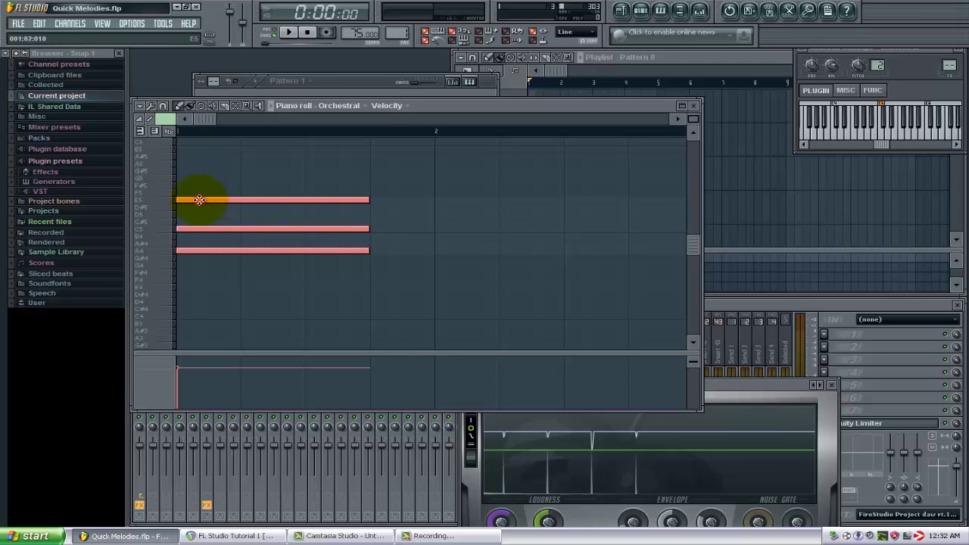
- Add two short A minor repeats after the held chord and play the rhythm
mouse_move(197, 200)
left_mouse_down()
mouse_move(443, 200)
mouse_move(395, 200)
left_mouse_up()
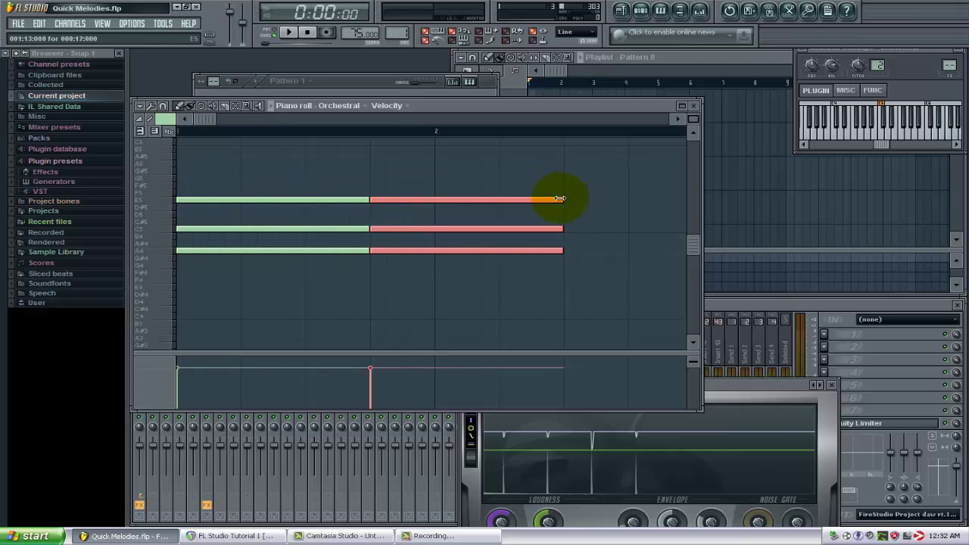
left_click_drag(547, 196, 401, 200)
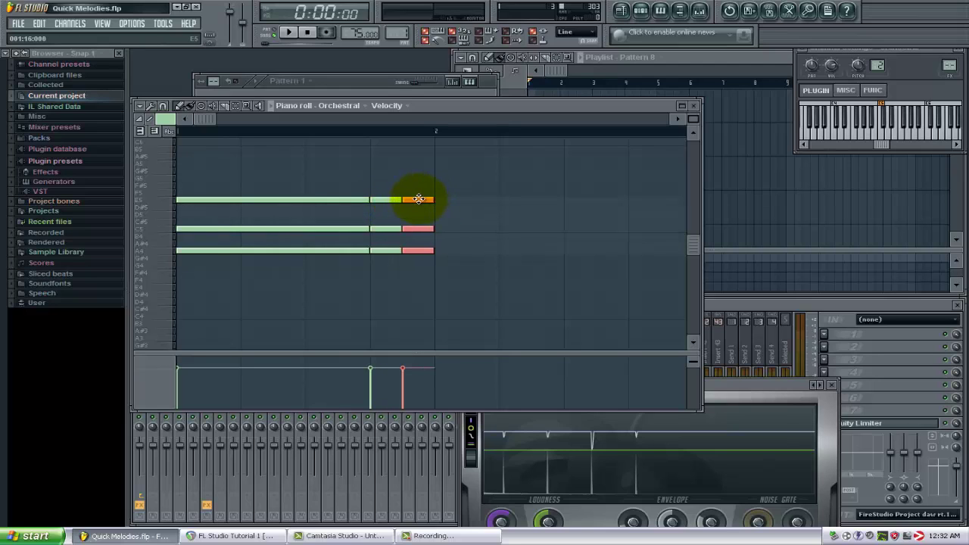
left_click_drag(383, 198, 416, 199)
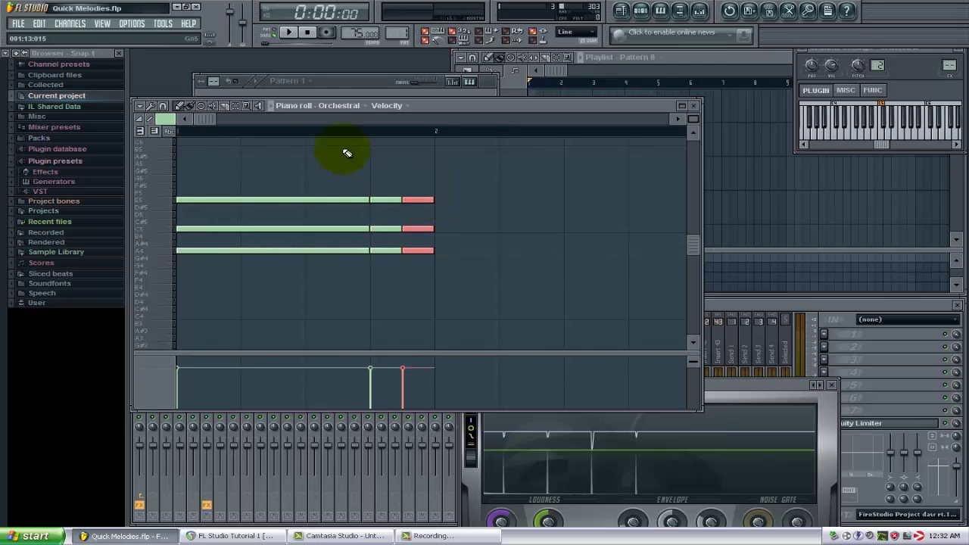
left_click(296, 36)
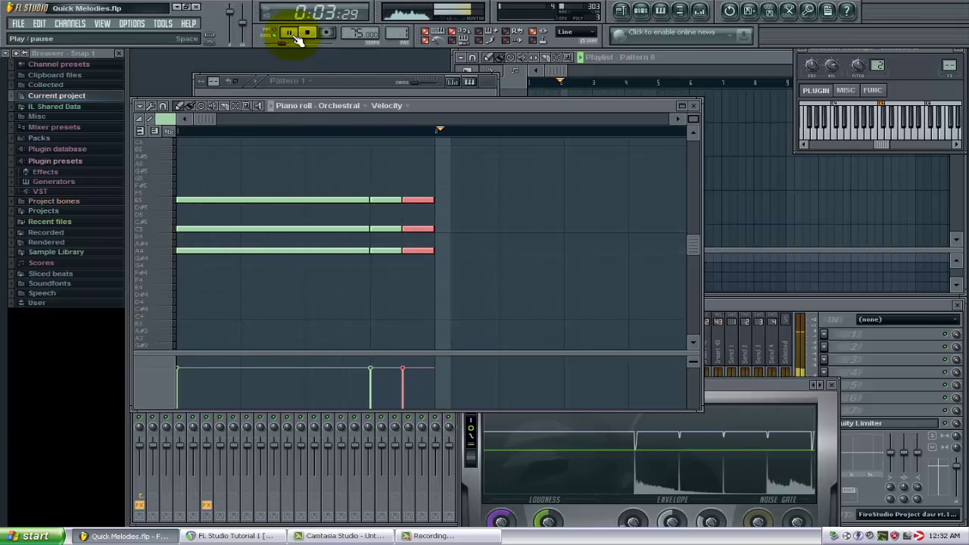
left_click(306, 32)
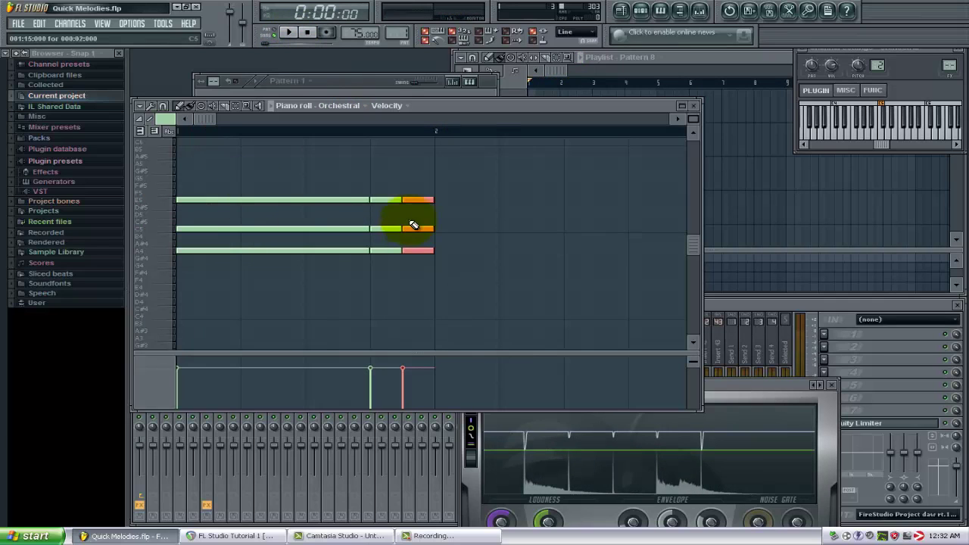
left_click(235, 106)
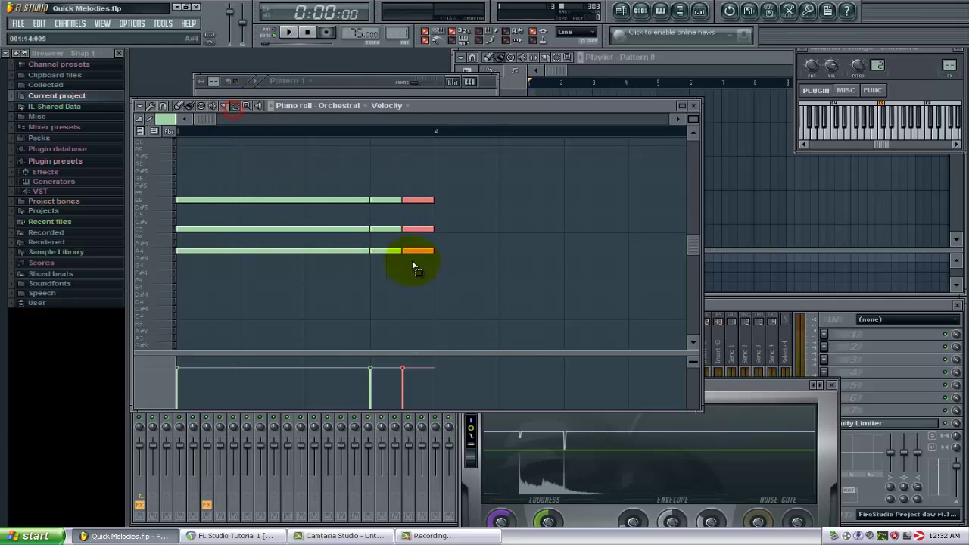
- Draw an E minor chord at bar 2, stretched to match the A minor chord
left_click(186, 108)
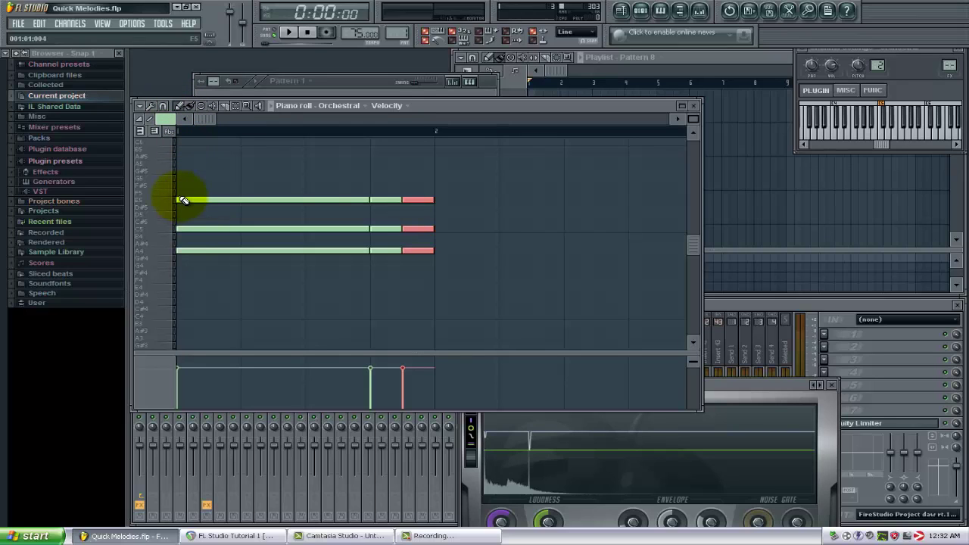
left_click(141, 107)
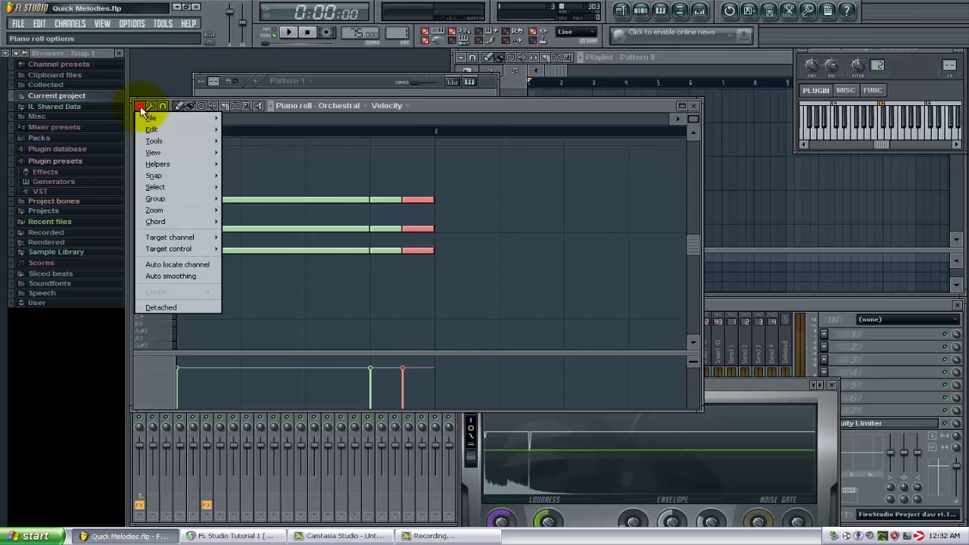
mouse_move(156, 221)
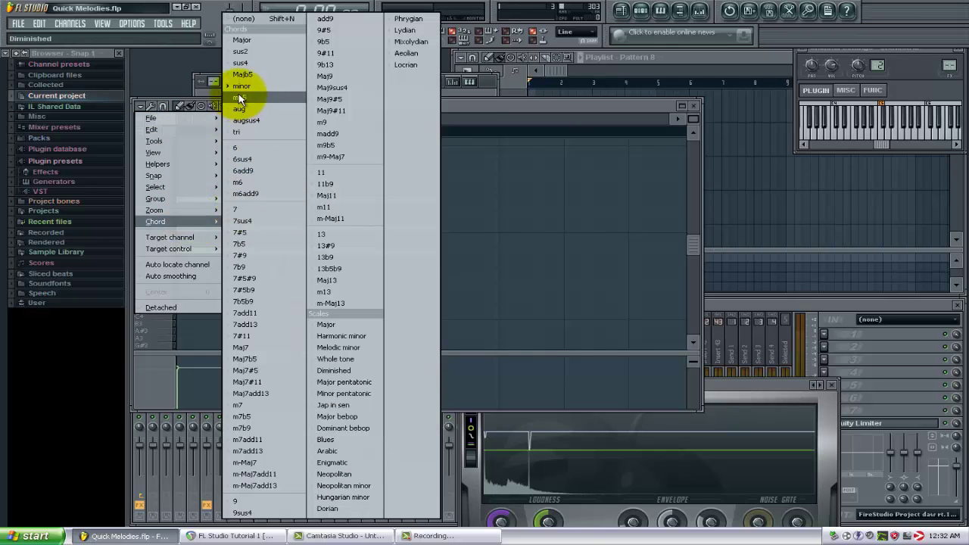
left_click(239, 91)
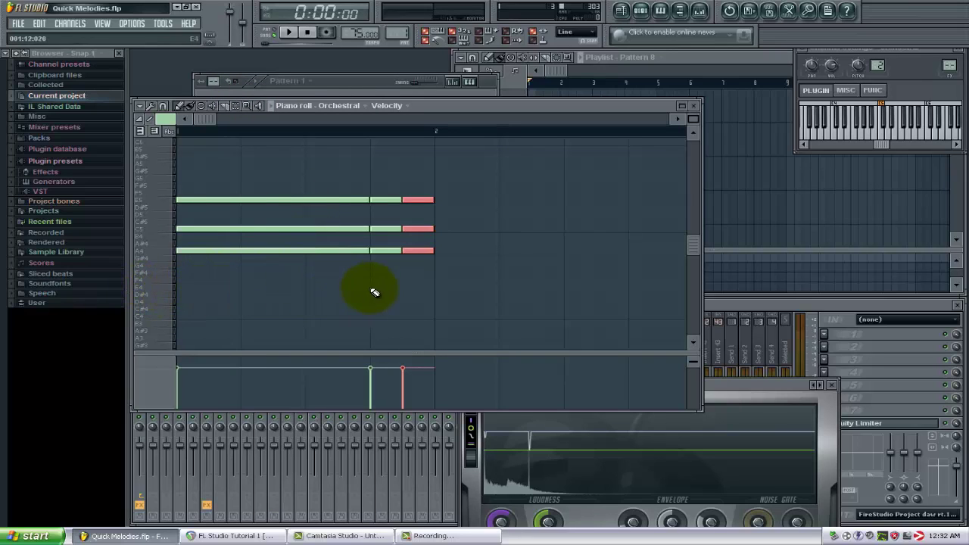
left_click(437, 288)
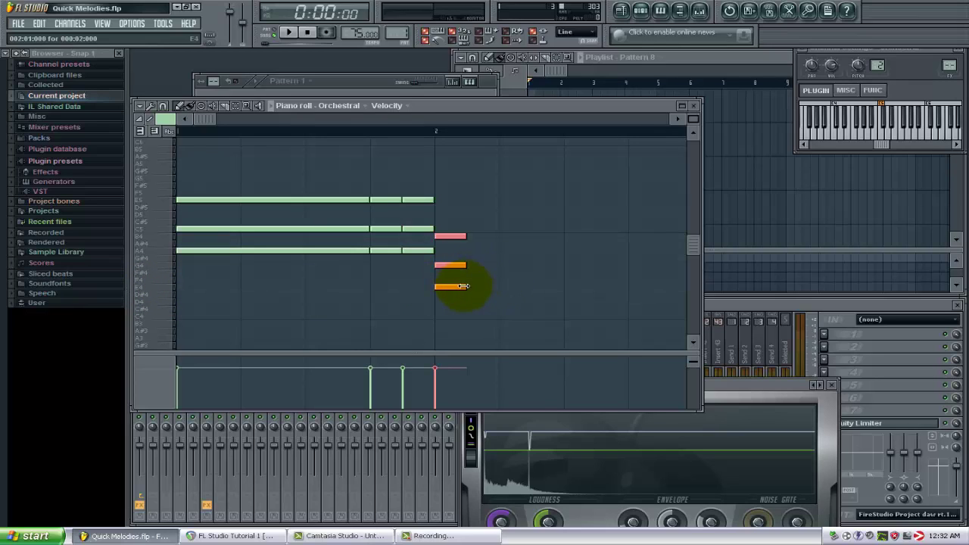
left_click_drag(463, 286, 627, 286)
key("space")
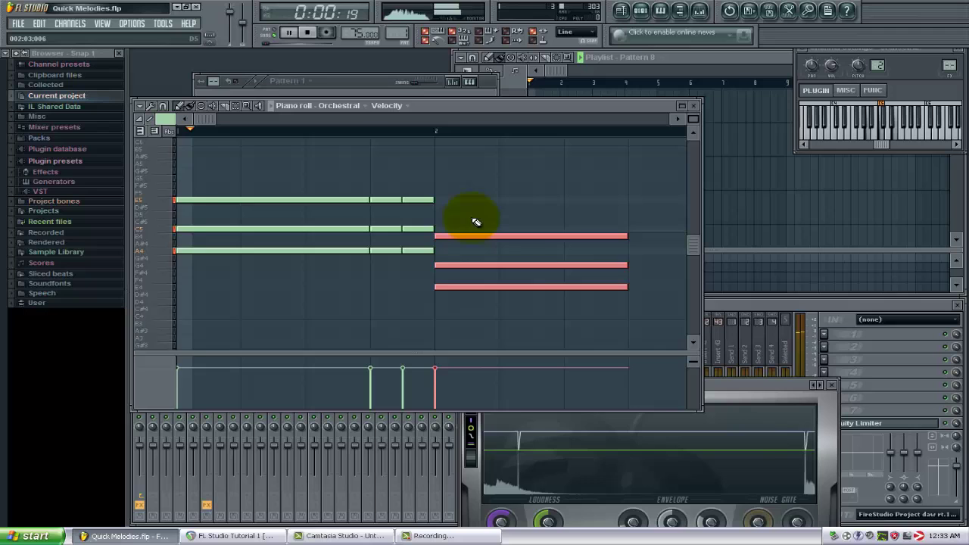
left_click_drag(216, 119, 278, 130)
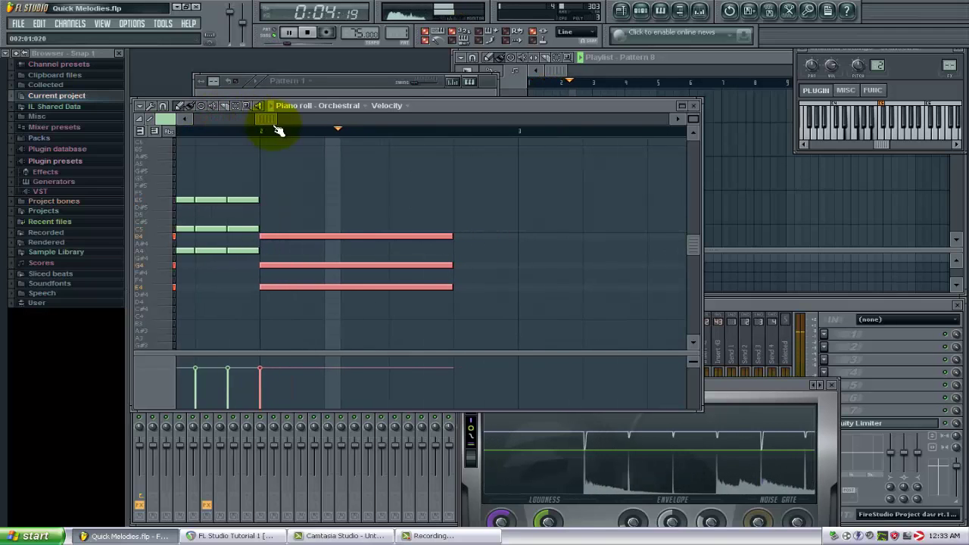
key("space")
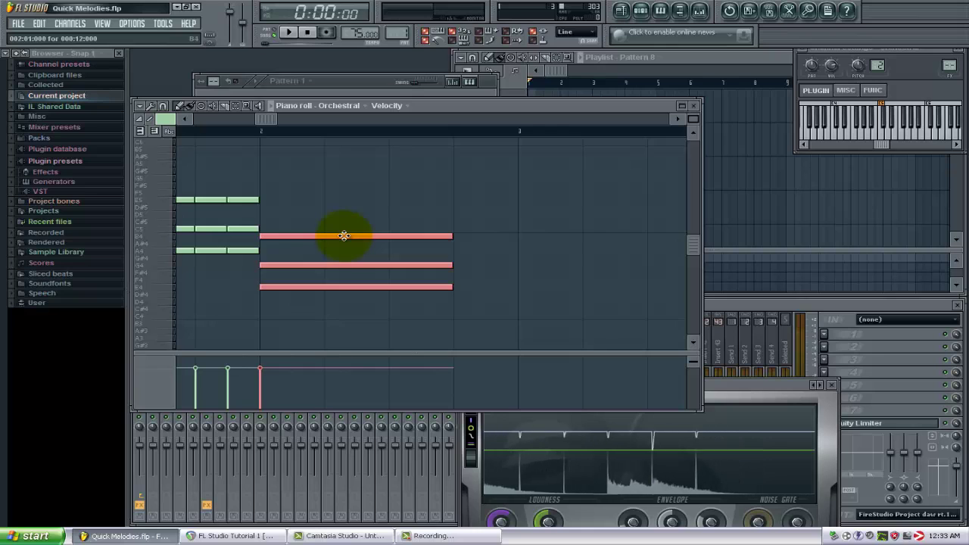
- Add two brief E minor repeats after the held chord
left_click_drag(343, 236, 537, 236, "shift")
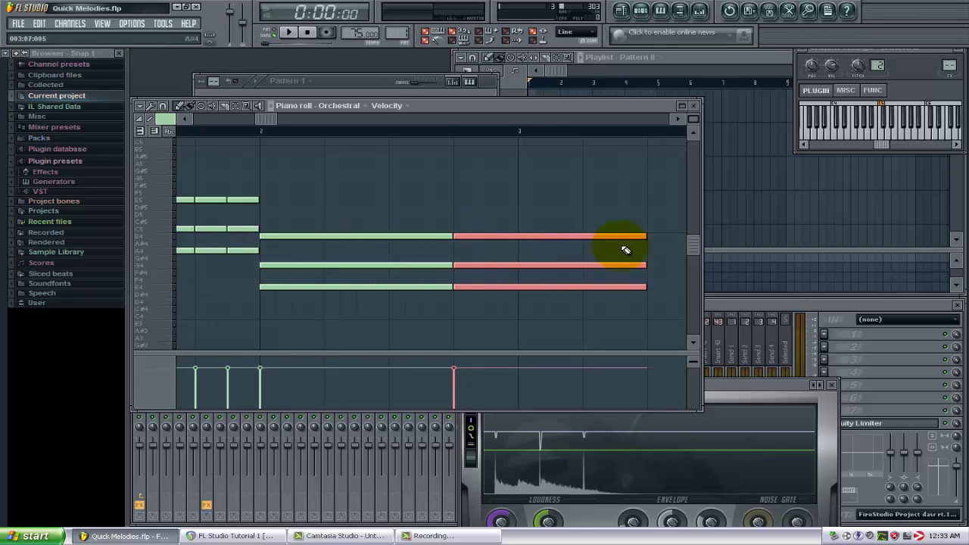
left_click_drag(645, 235, 488, 234)
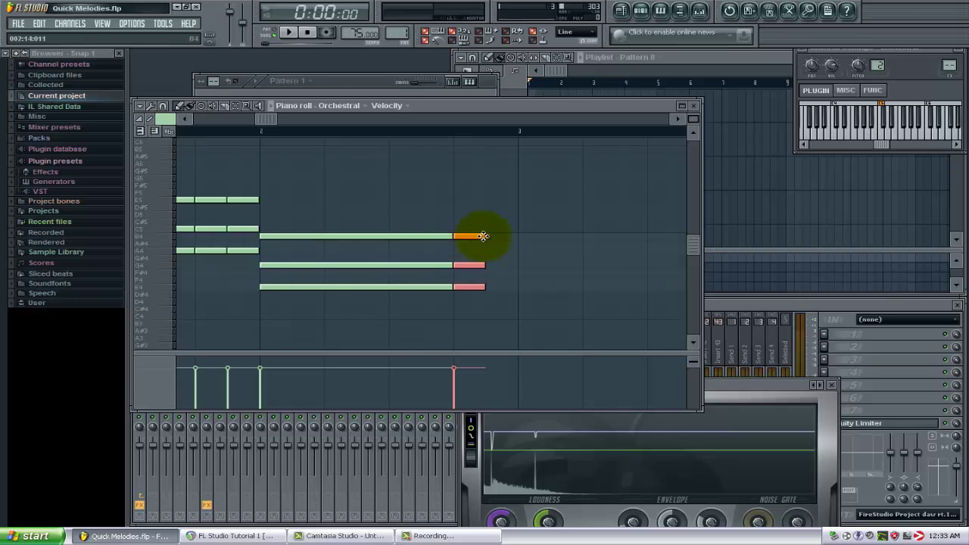
left_click_drag(483, 236, 504, 235, "shift")
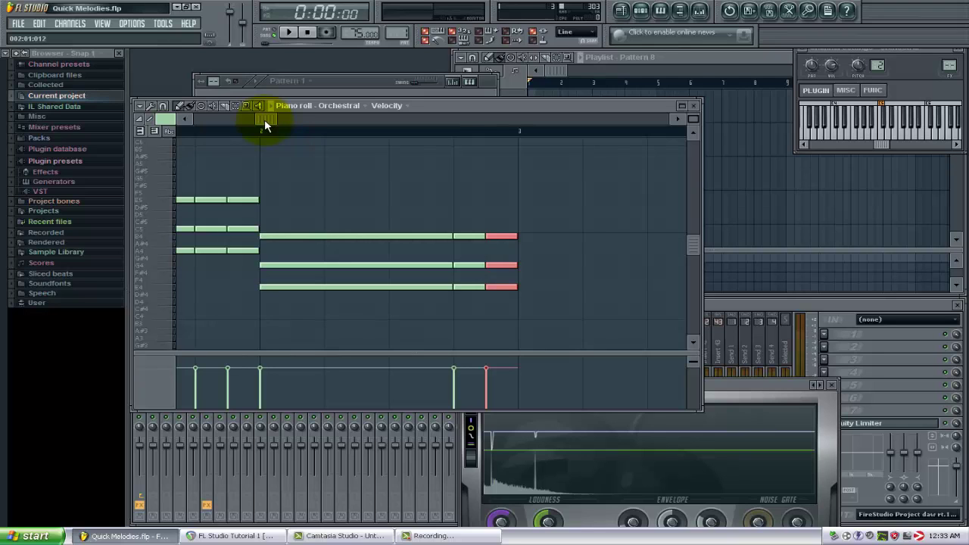
key("F1")
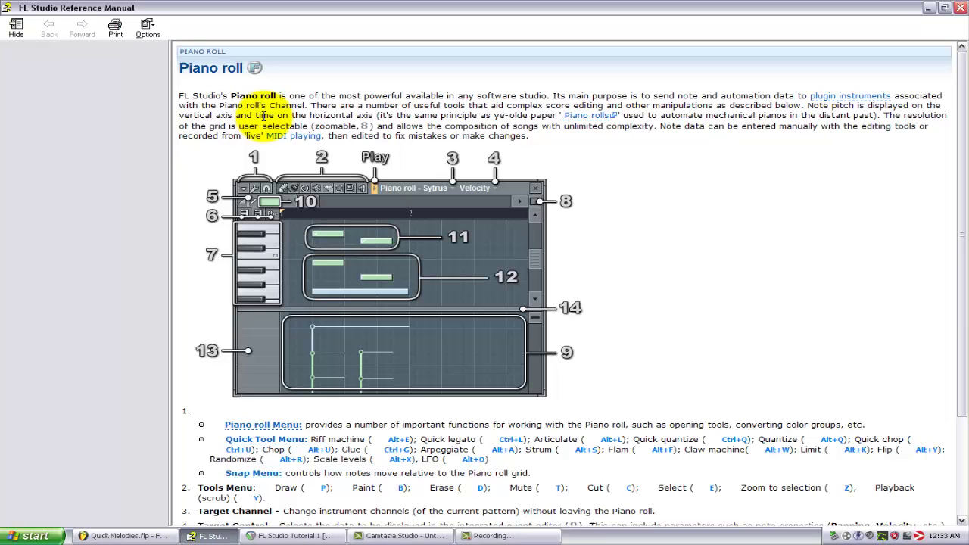
left_click(960, 8)
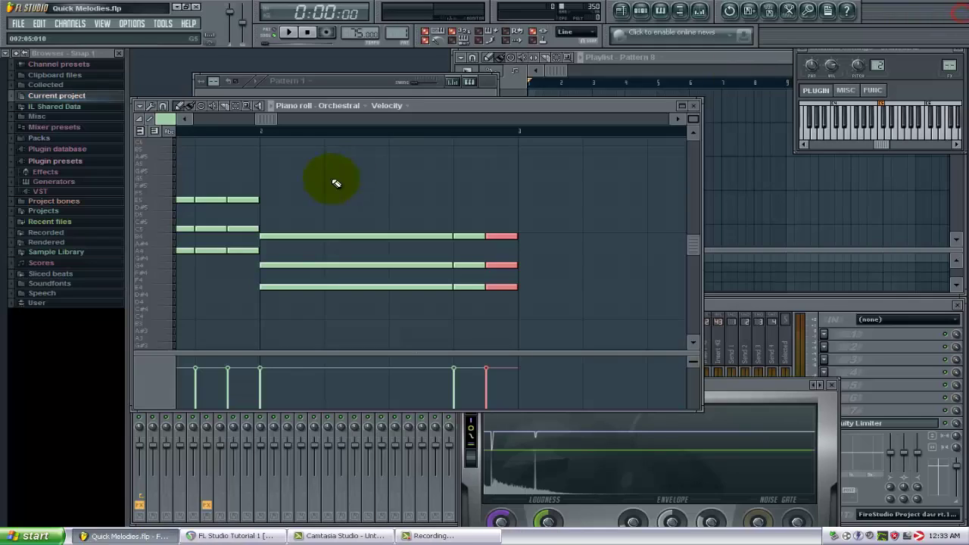
- Copy the last chord down two semitones to D minor in bar 3, hold it a bar, add a brief repeat
left_click(142, 106)
mouse_move(156, 222)
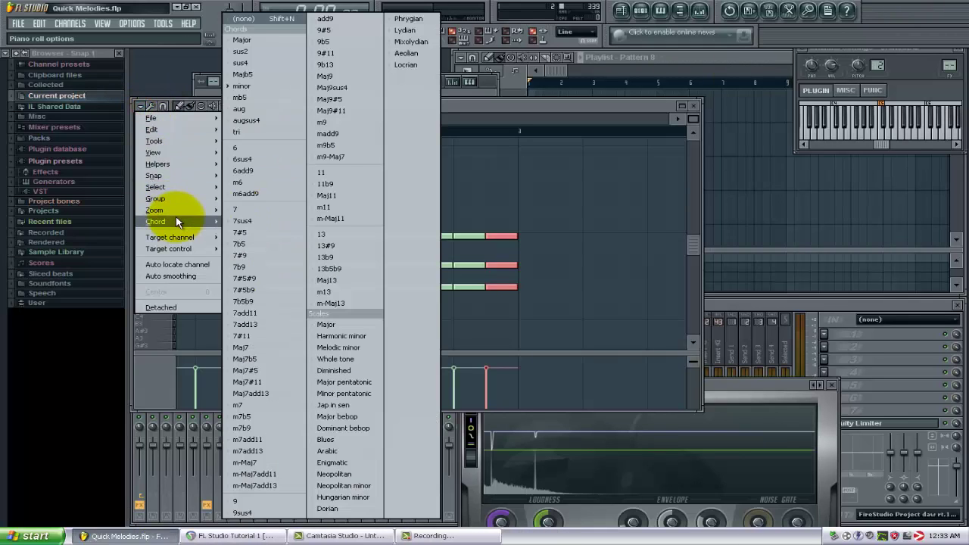
left_click(248, 86)
left_click_drag(269, 119, 360, 120)
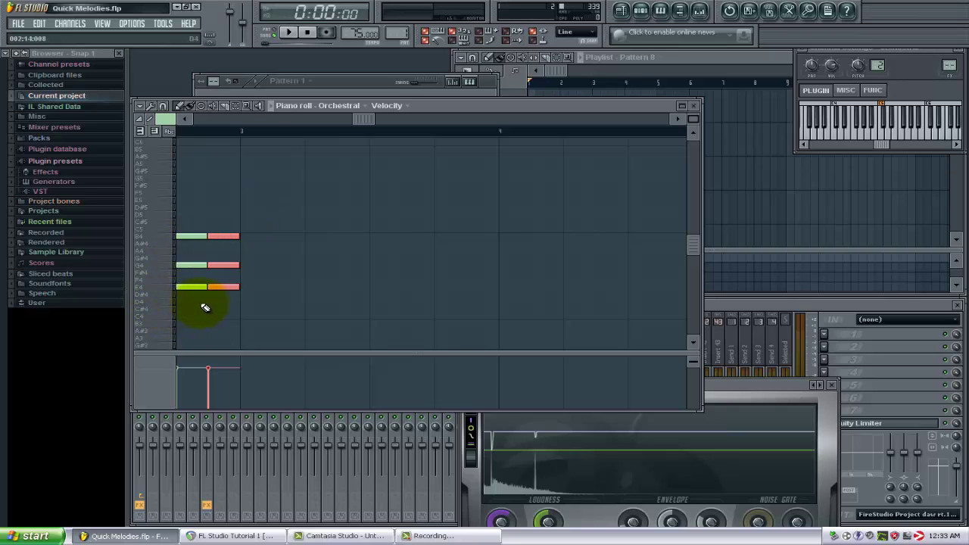
key("ctrl+b")
key("shift+Down")
key("shift+Down")
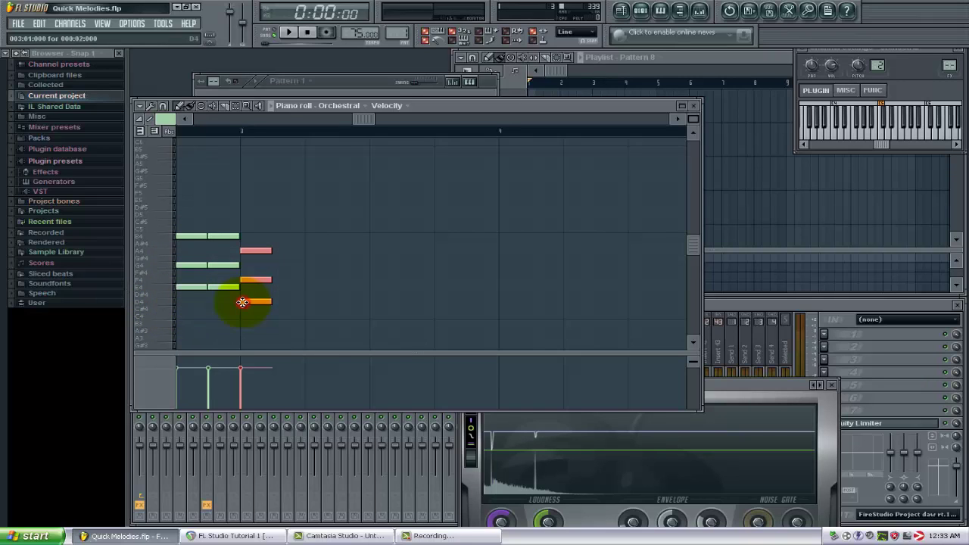
left_click_drag(270, 279, 433, 280)
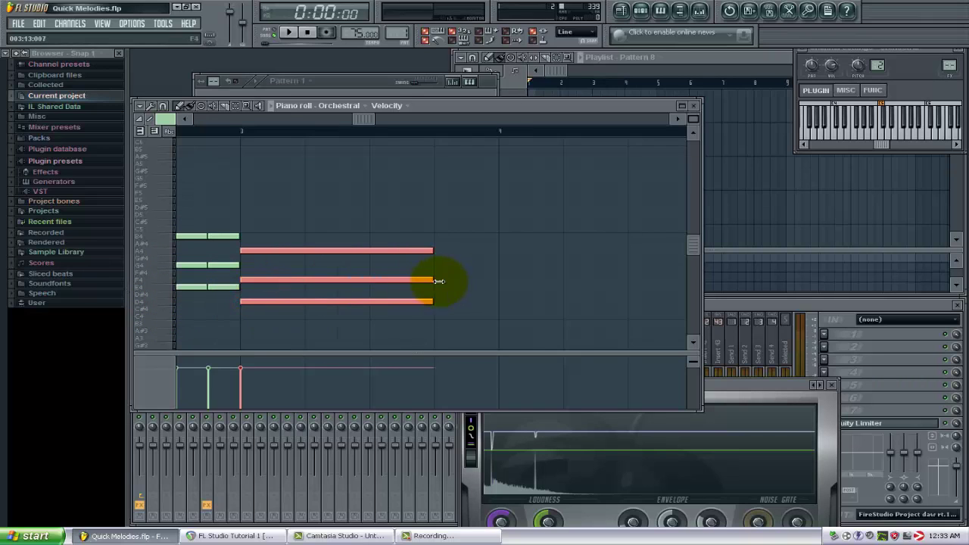
left_click_drag(310, 252, 502, 258)
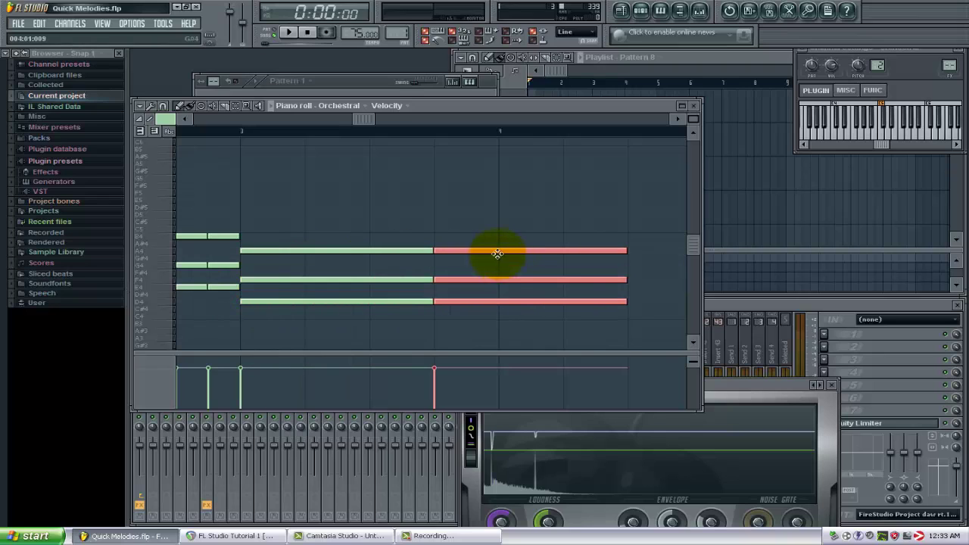
mouse_move(627, 251)
left_mouse_down()
mouse_move(449, 250)
mouse_move(485, 250)
left_mouse_up()
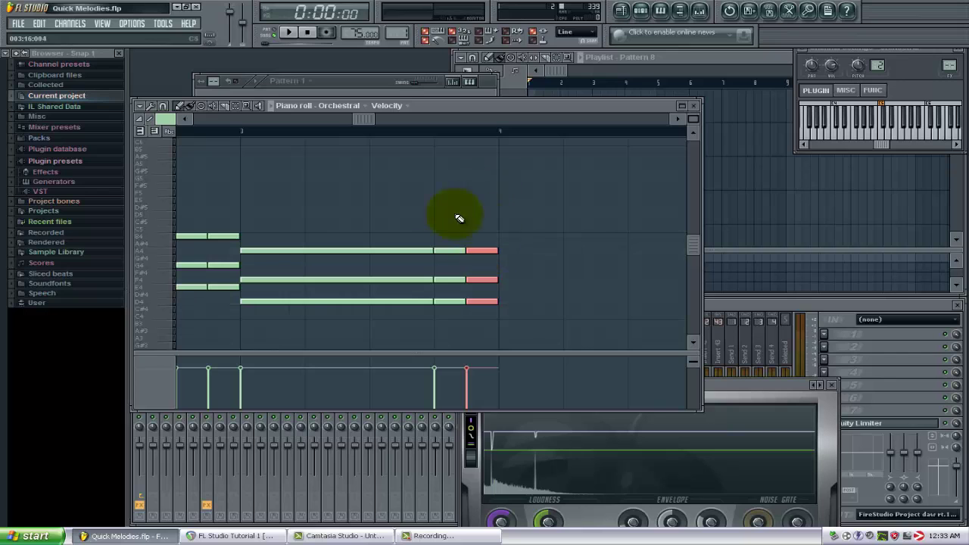
left_click_drag(368, 119, 184, 120)
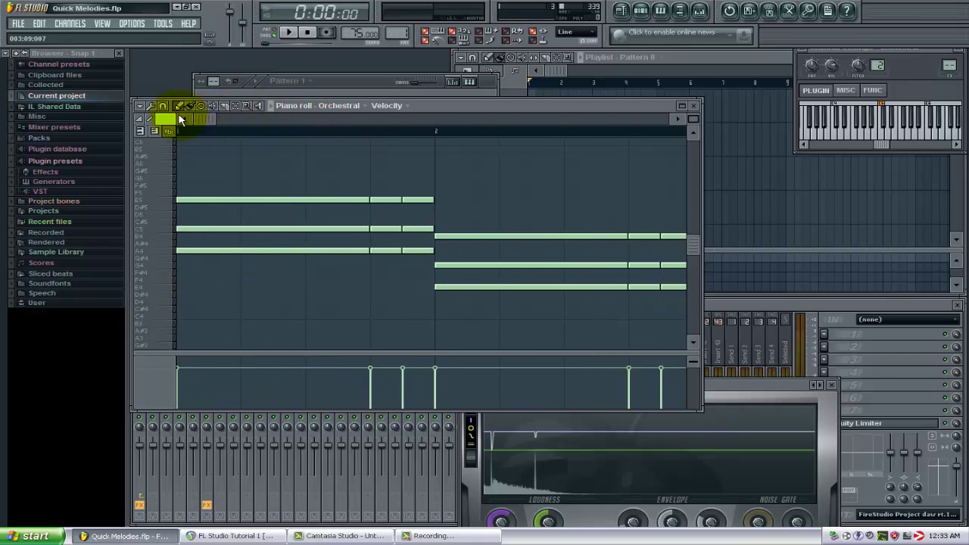
- Place an E minor 7 chord at bar 4 and hold it for a full bar
left_click(140, 108)
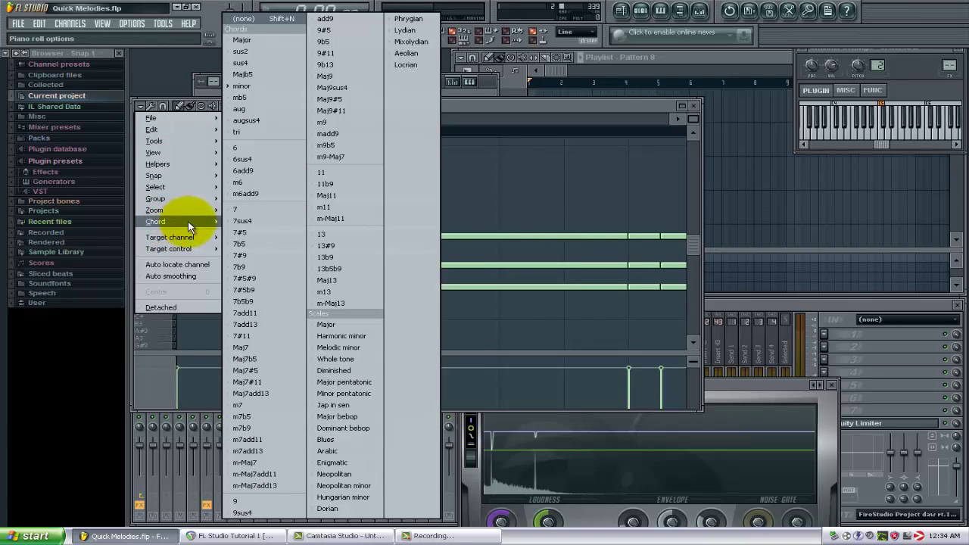
left_click(252, 413)
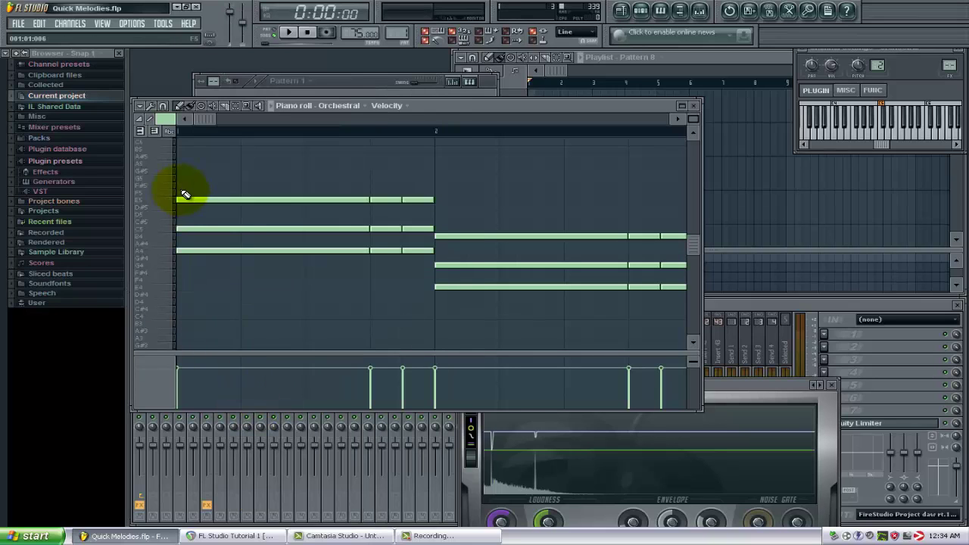
left_click(206, 117)
left_click_drag(330, 121, 423, 119)
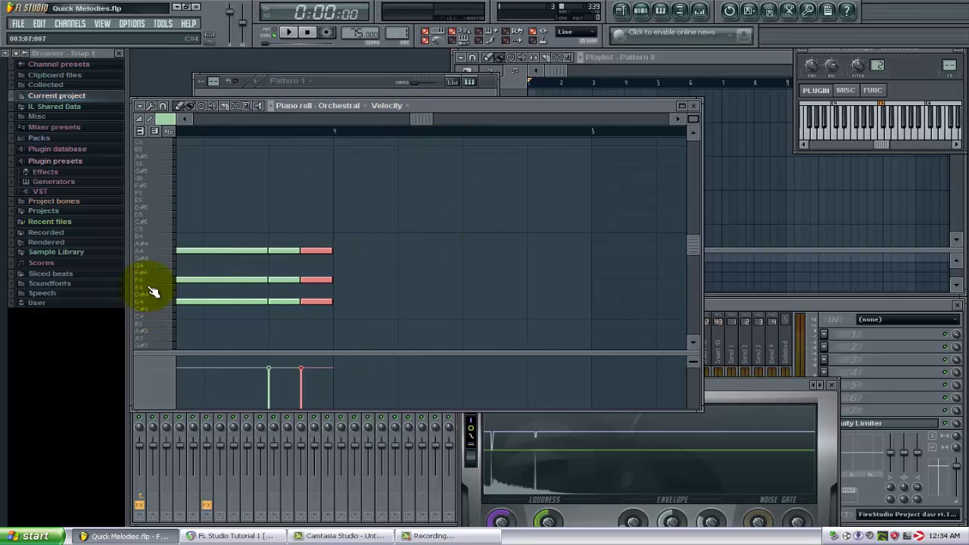
left_click_drag(259, 288, 346, 293)
left_click(335, 288)
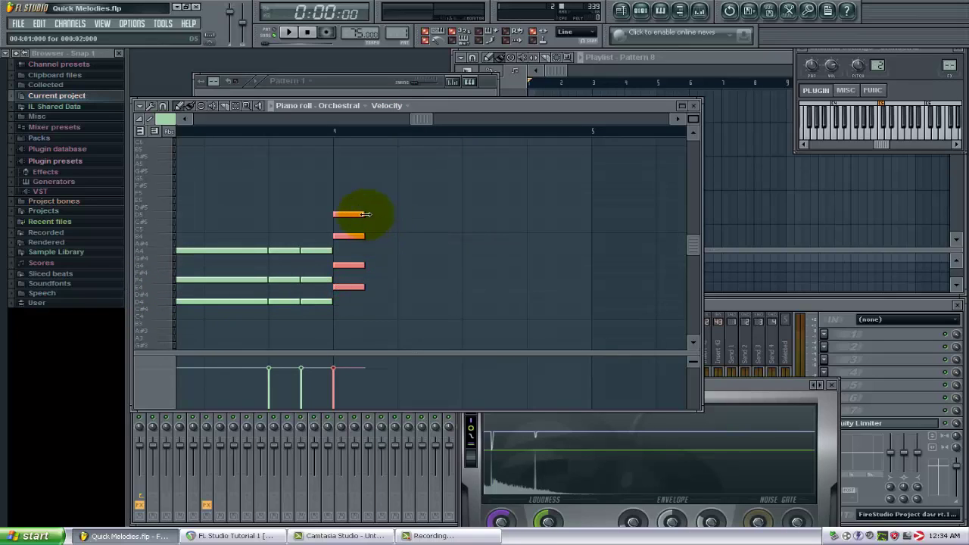
left_click_drag(364, 213, 523, 203)
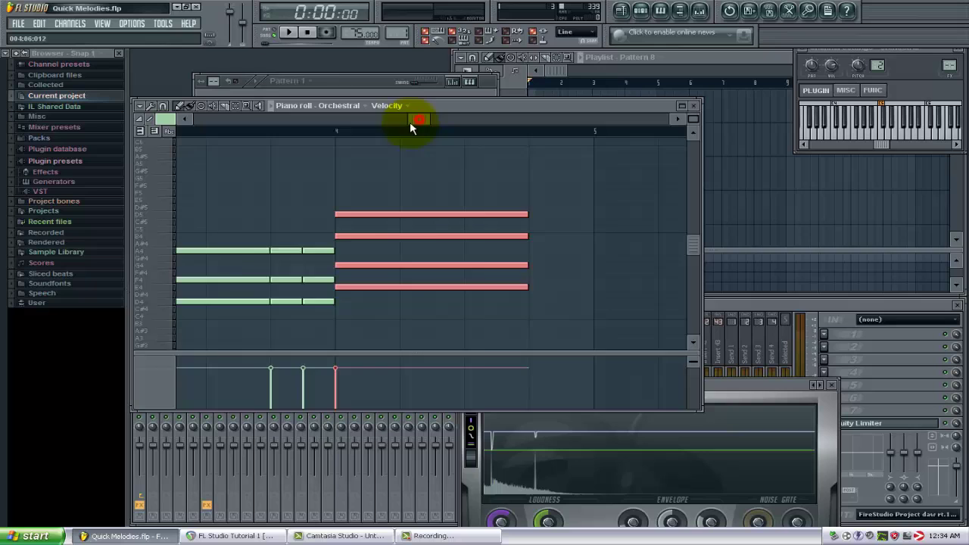
- Duplicate the E minor 7 chord and shorten the copy to a brief hit
left_click_drag(411, 120, 398, 120)
left_click_drag(421, 150, 273, 150)
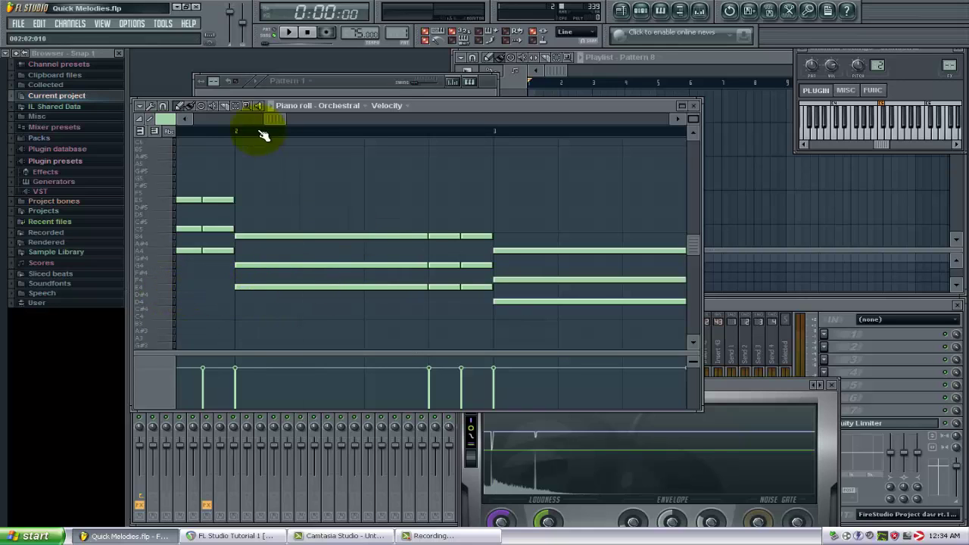
mouse_move(276, 119)
left_mouse_down()
mouse_move(351, 121)
mouse_move(374, 136)
mouse_move(247, 135)
mouse_move(486, 169)
mouse_move(447, 212)
left_mouse_up()
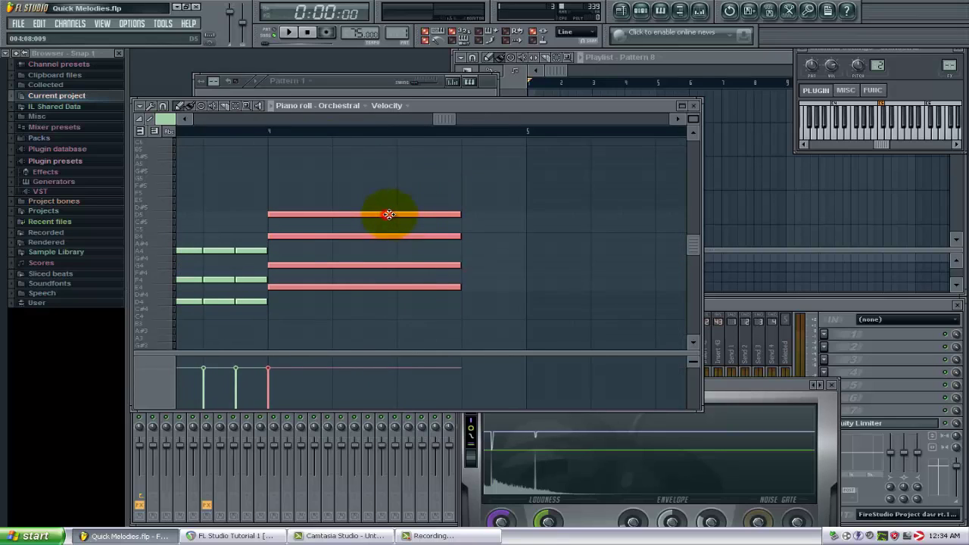
left_click_drag(388, 214, 582, 214, "shift")
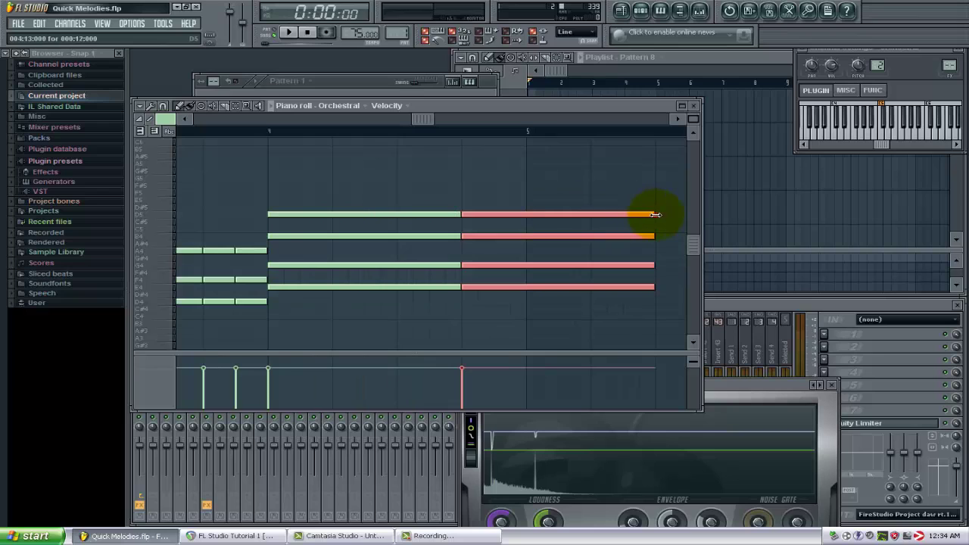
mouse_move(656, 215)
left_mouse_down()
mouse_move(493, 215)
mouse_move(509, 216)
left_mouse_up()
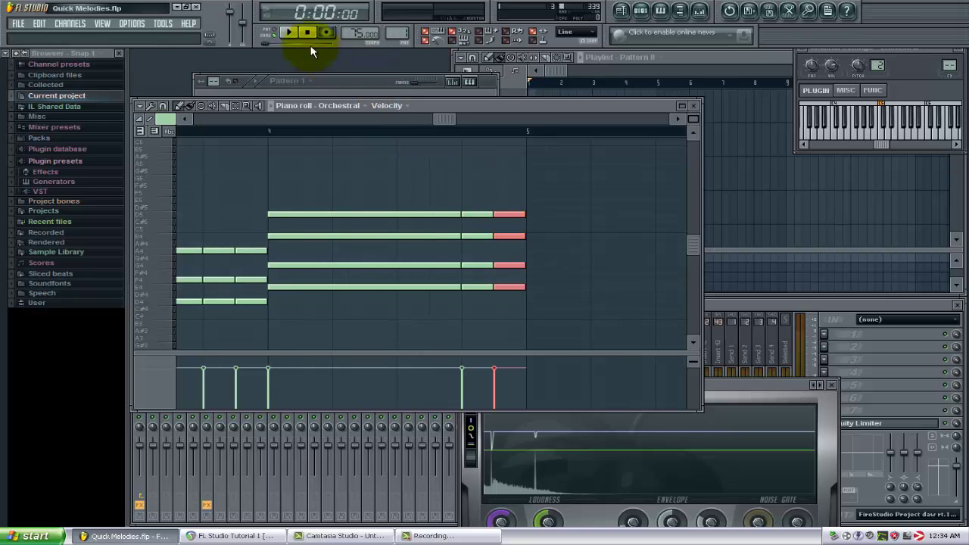
- Play back the four-chord Orchestral progression, then stop it
left_click(288, 32)
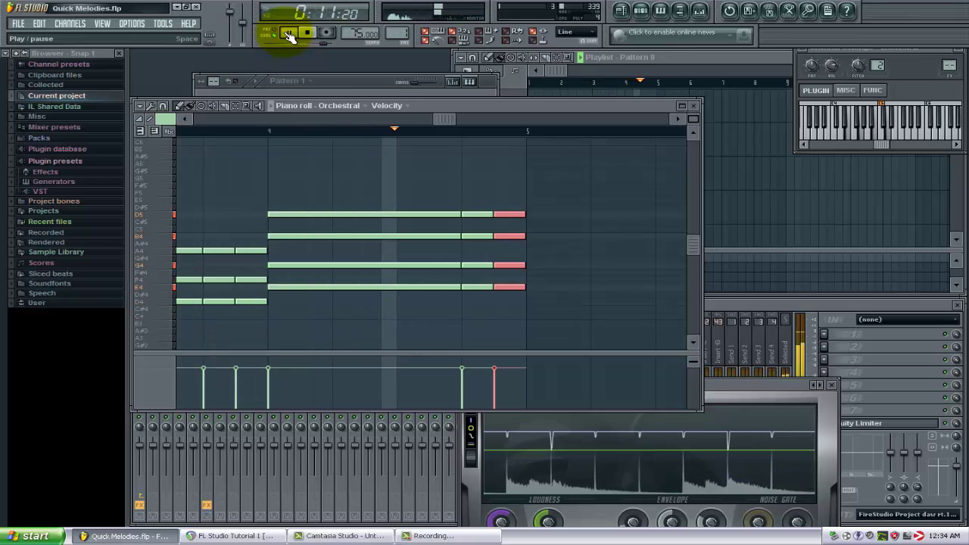
left_click(289, 36)
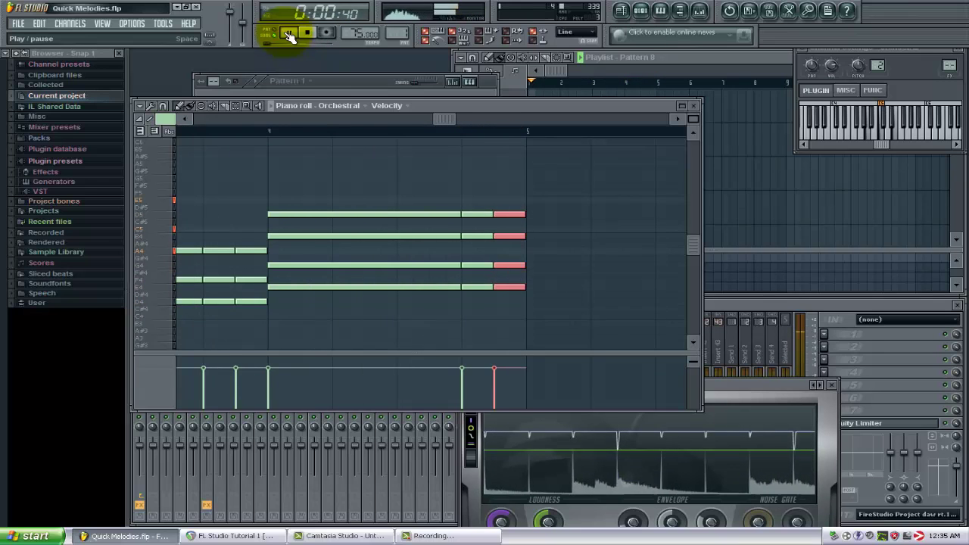
- Close the piano roll, save the project, and cut 3xOsc's existing steps
left_click(692, 106)
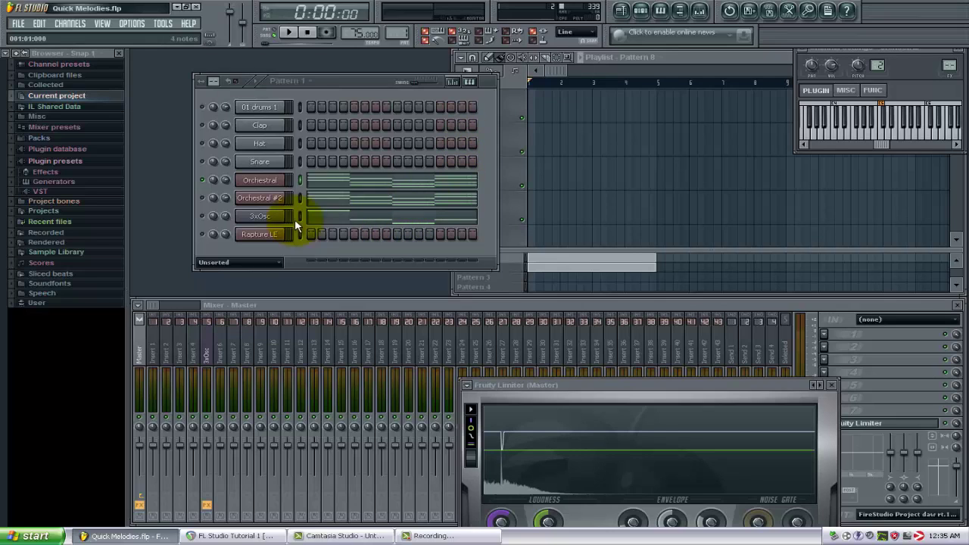
key("ctrl+s")
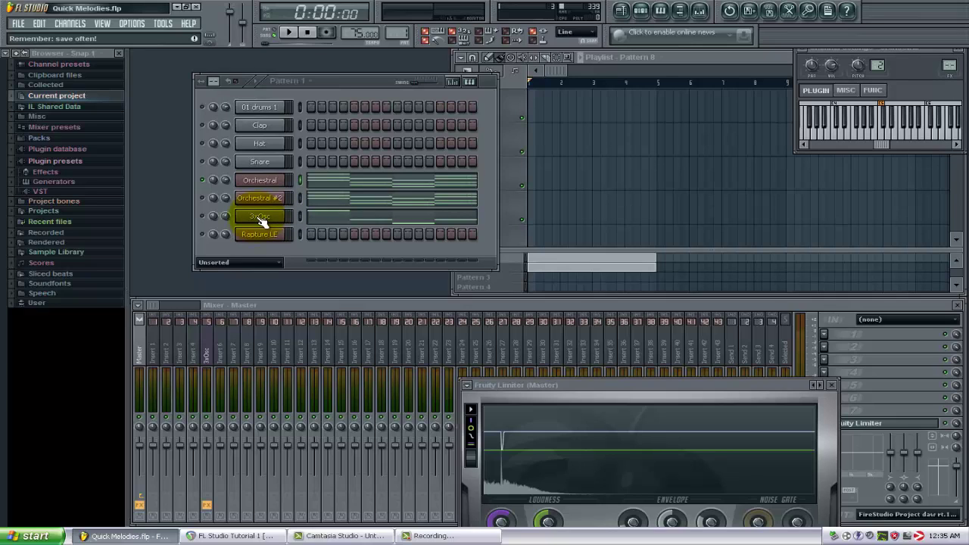
right_click(261, 220)
mouse_move(303, 286)
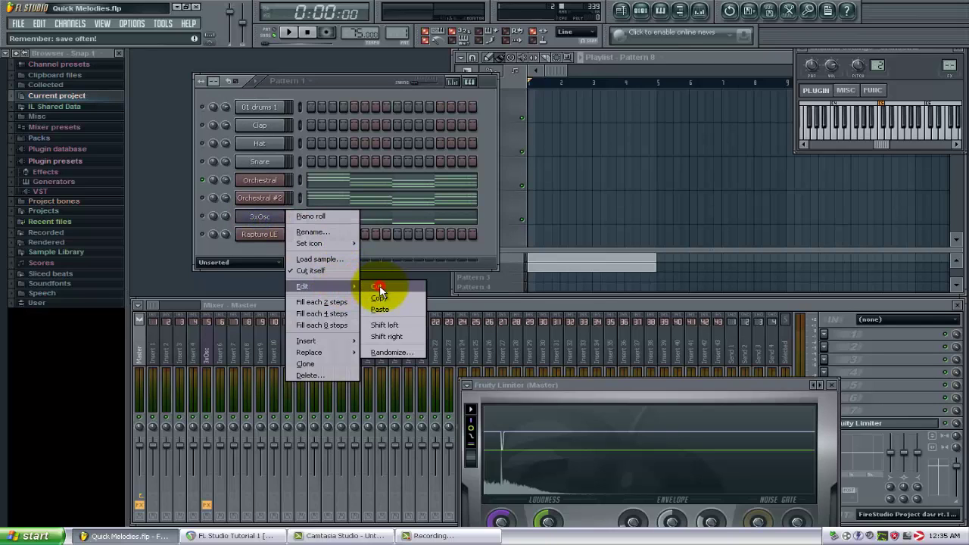
left_click(379, 289)
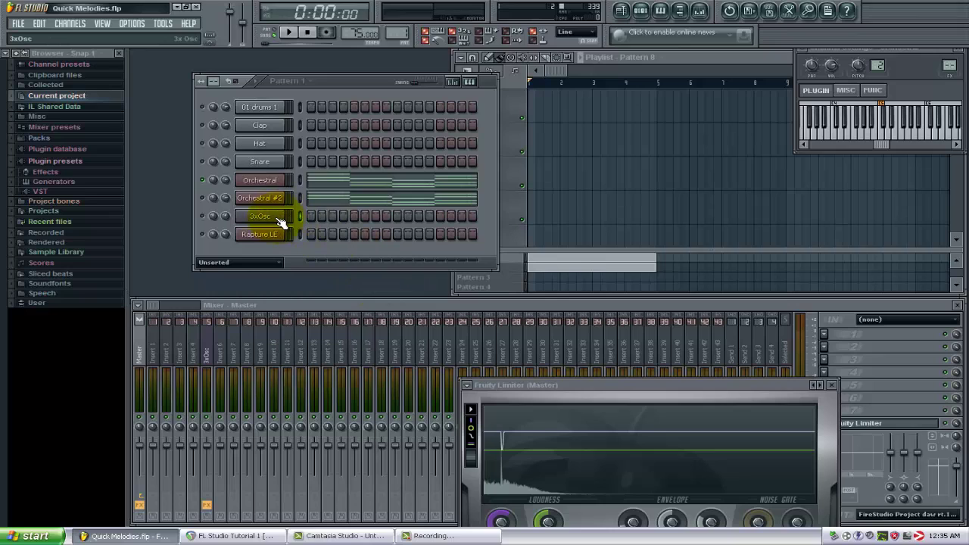
- Copy the Orchestral chord notes and paste them into the 3xOsc channel
right_click(249, 182)
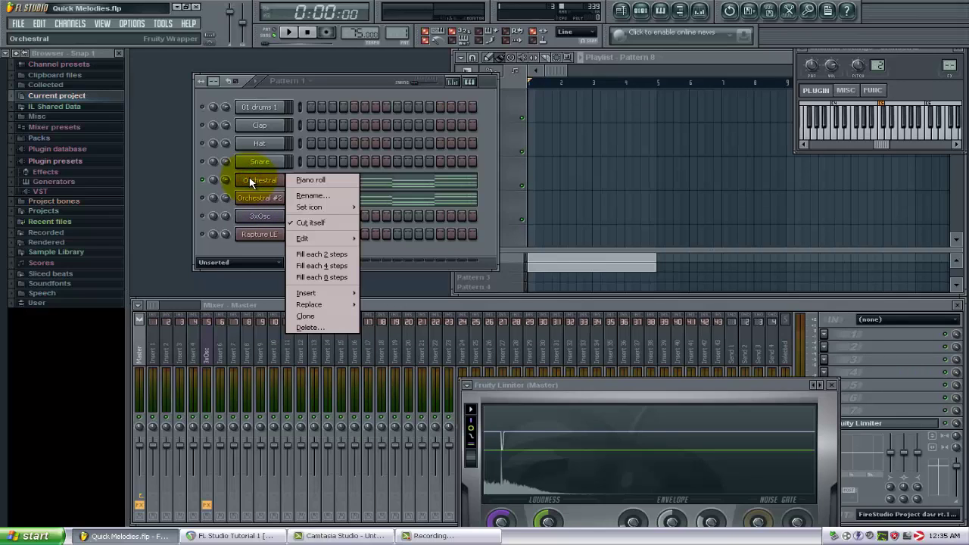
left_click(254, 182)
right_click(252, 183)
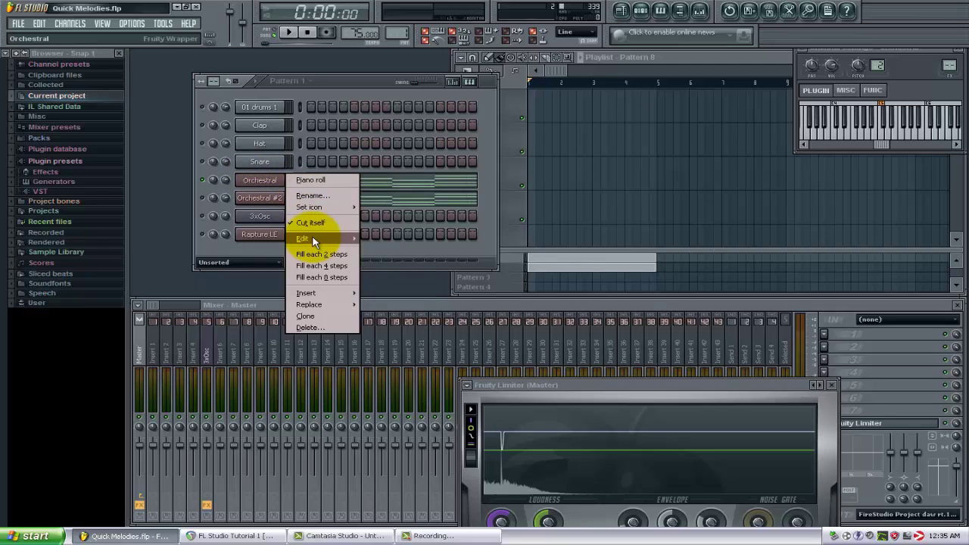
left_click(377, 244)
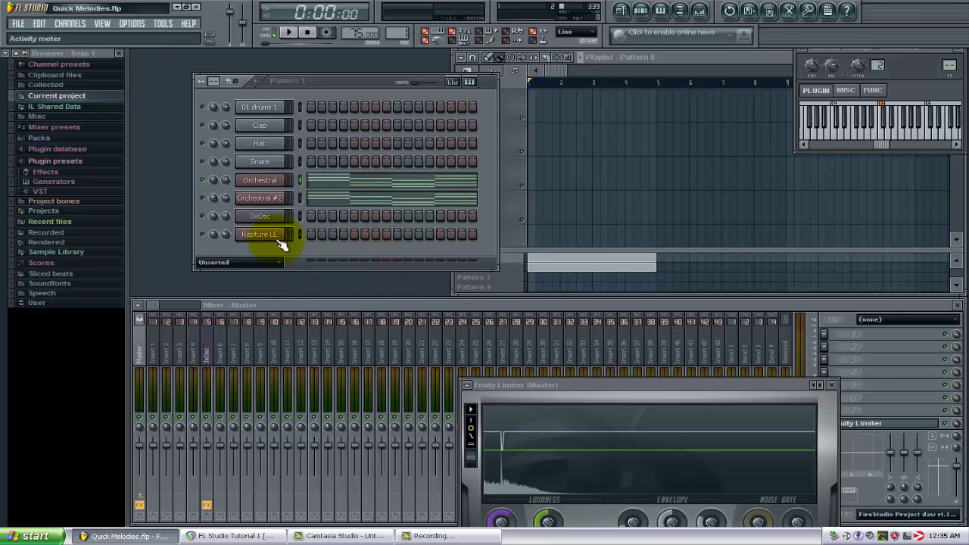
right_click(264, 221)
mouse_move(318, 286)
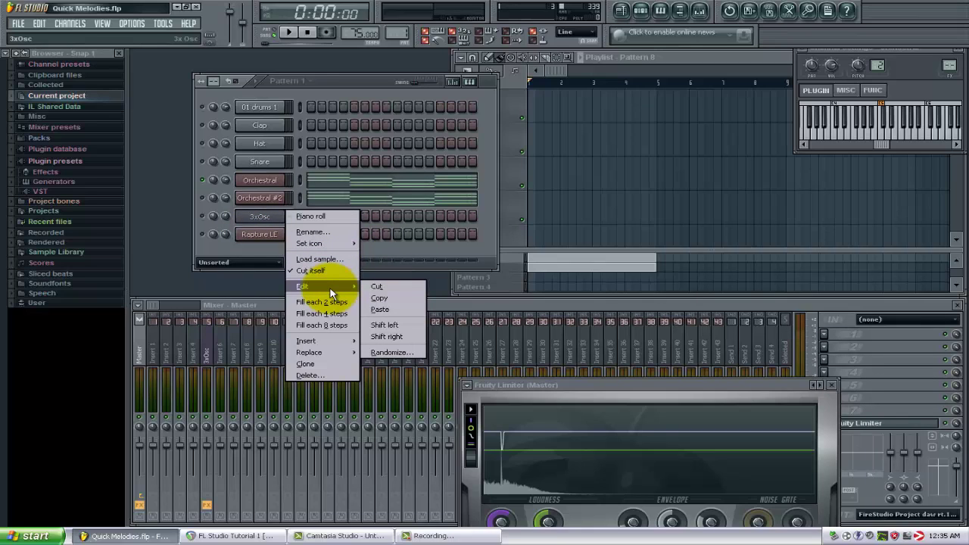
left_click(392, 309)
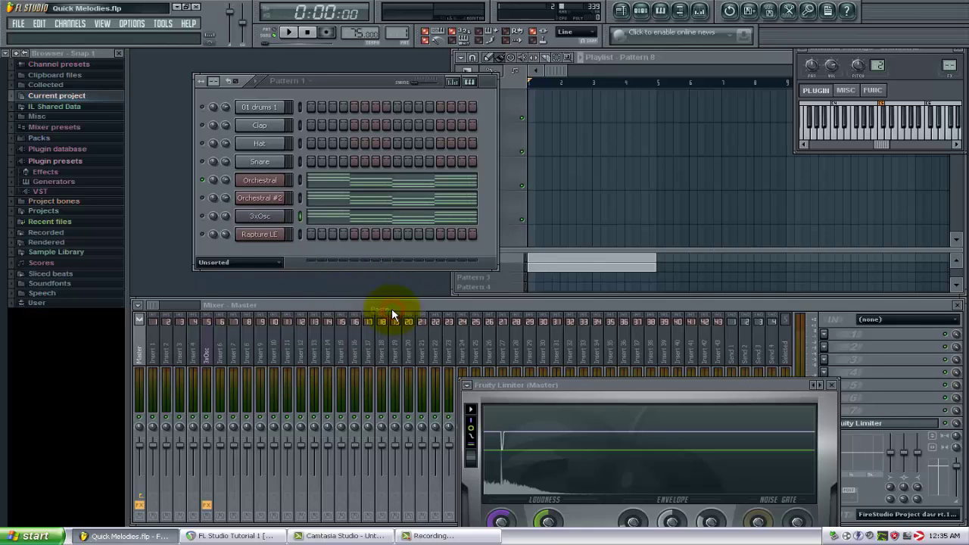
left_click(203, 216)
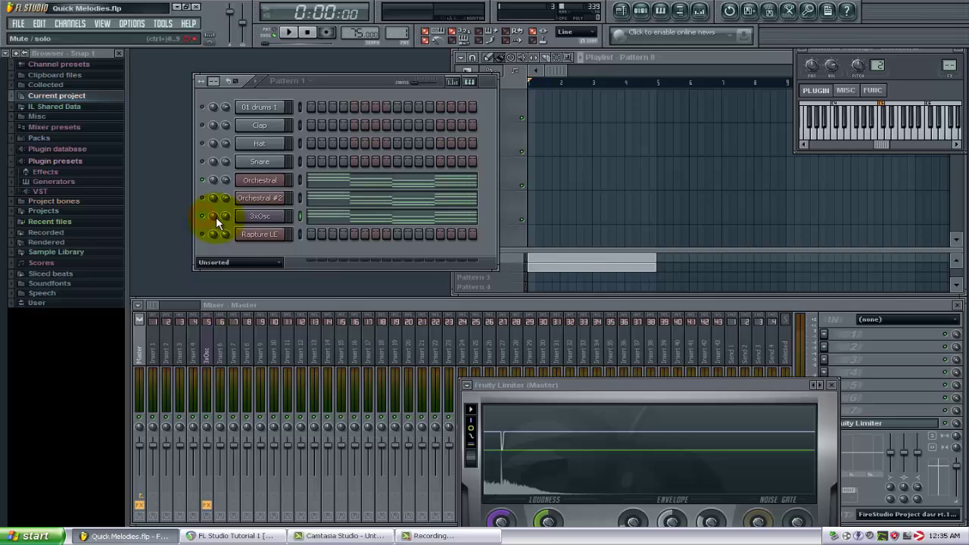
right_click(284, 216)
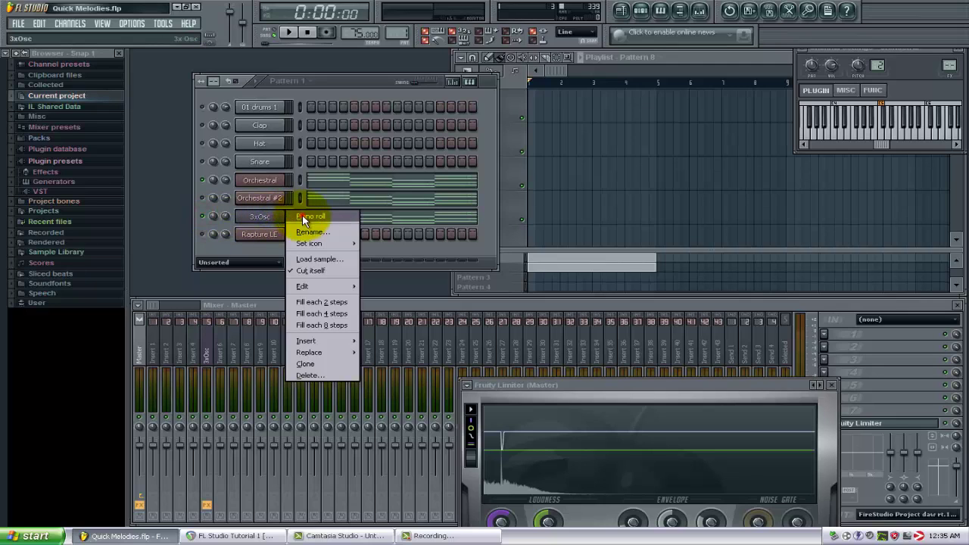
- In the 3xOsc piano roll, reduce the first chord to one extended root note
left_click(302, 217)
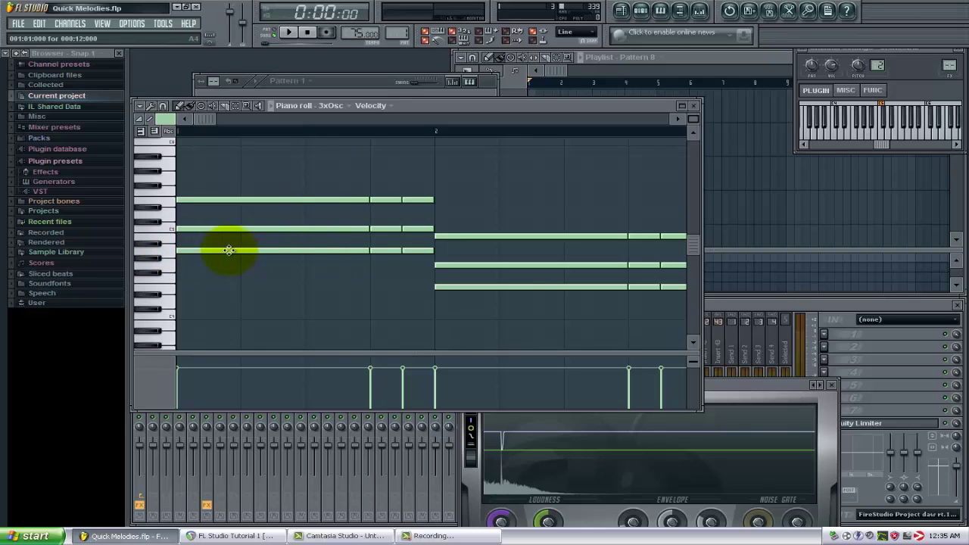
right_click(336, 198)
right_click(362, 228)
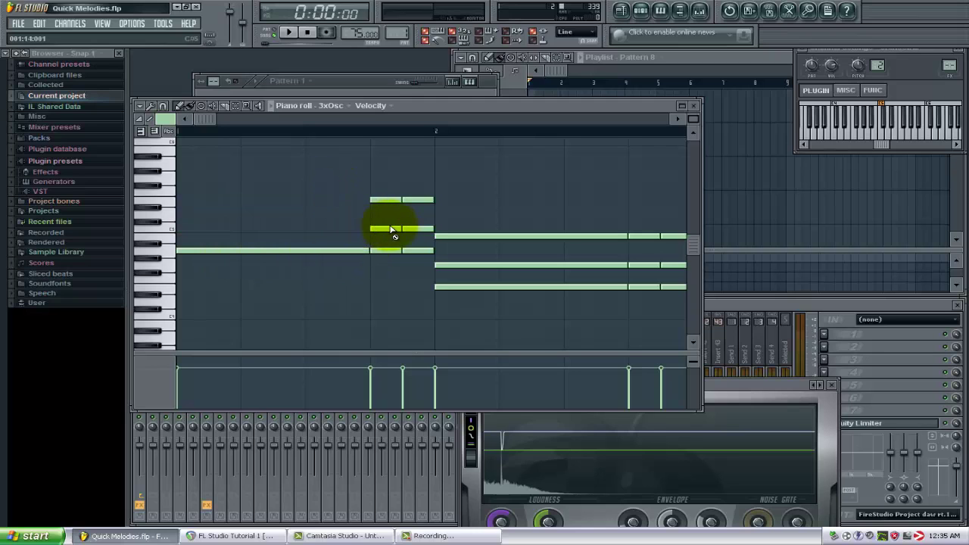
right_click(404, 229)
right_click(412, 199)
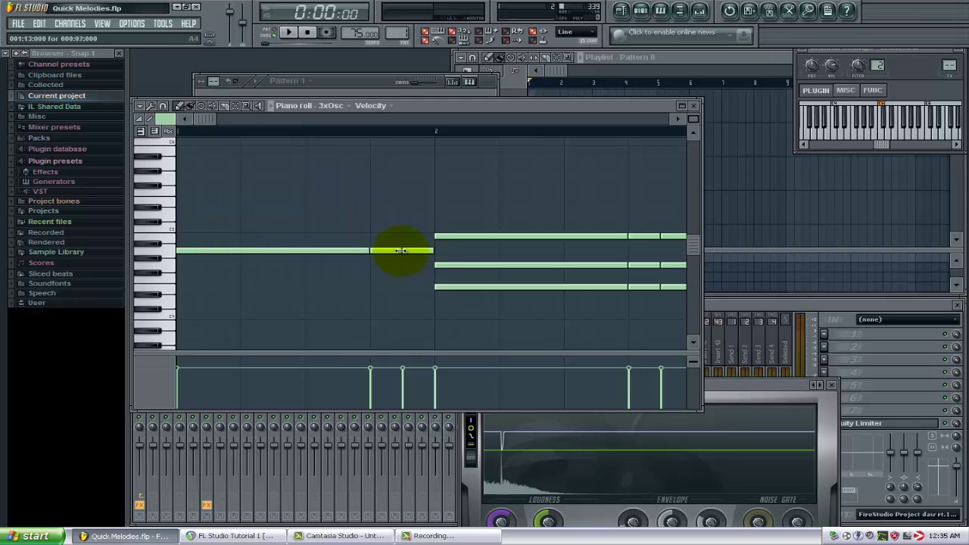
left_click_drag(210, 121, 231, 122)
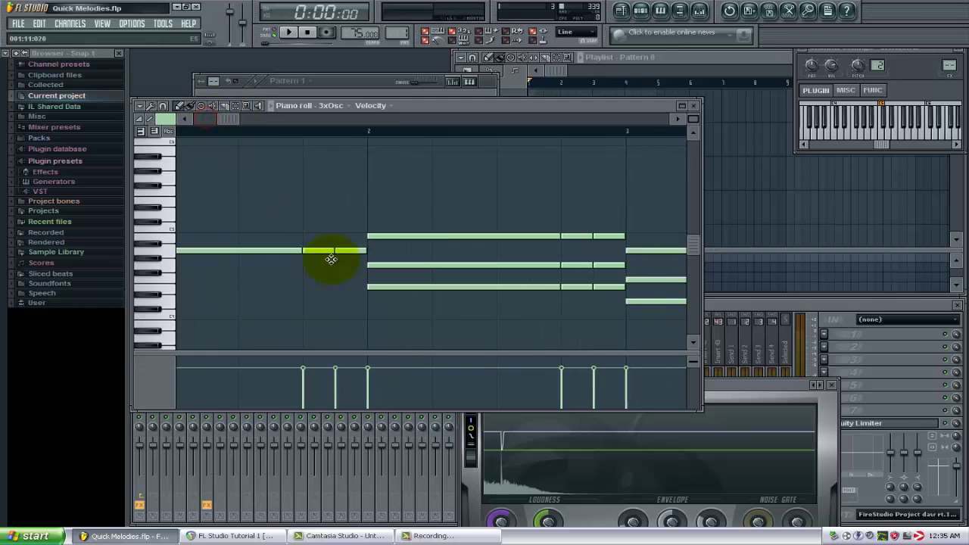
right_click(324, 250)
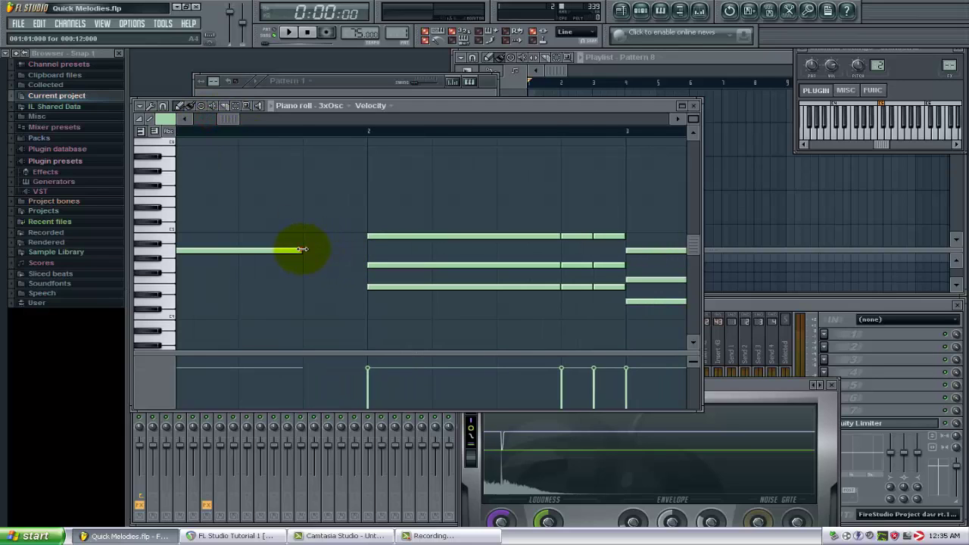
left_click_drag(303, 249, 356, 249)
left_click_drag(240, 121, 284, 119)
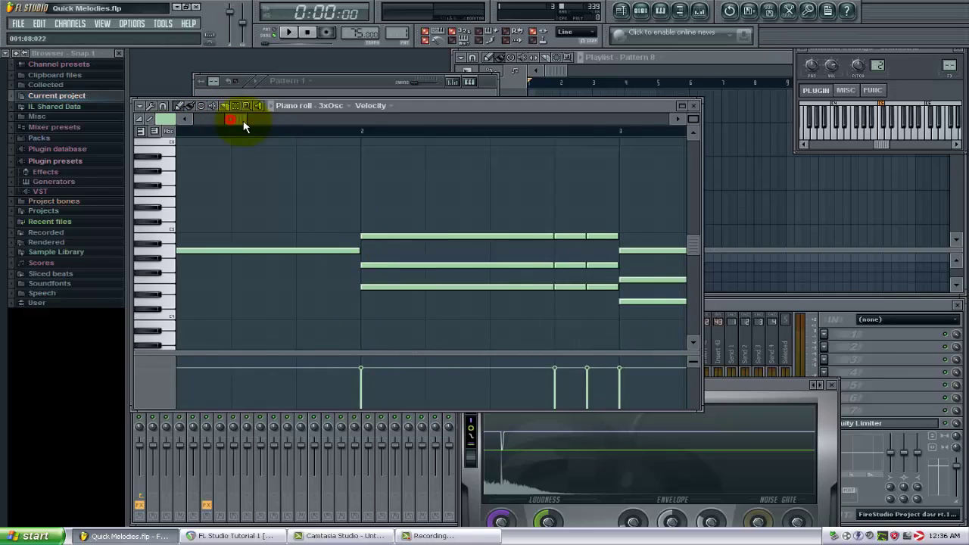
- Reduce the second chord to its root and lengthen it to the next chord
right_click(339, 236)
right_click(346, 265)
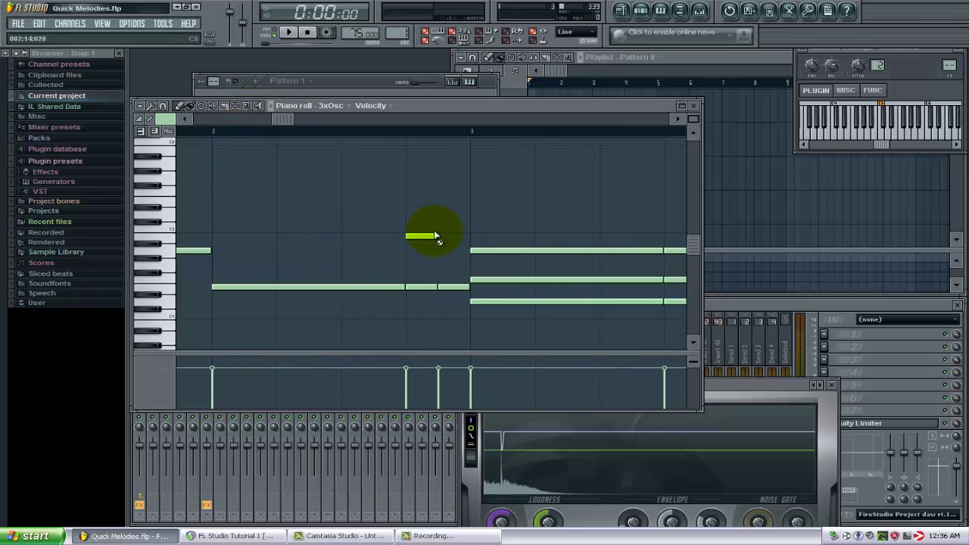
right_click(435, 237)
right_click(448, 287)
right_click(415, 286)
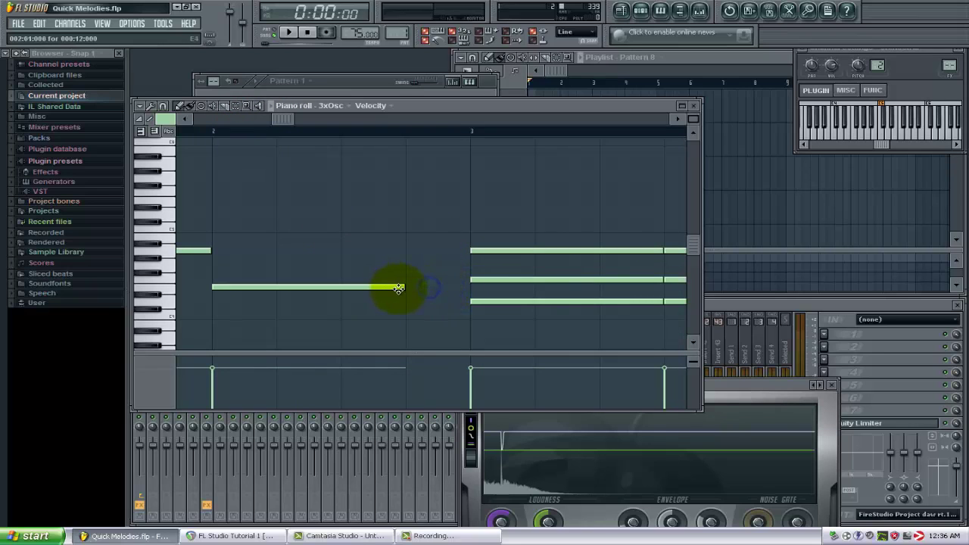
left_click_drag(402, 287, 441, 287)
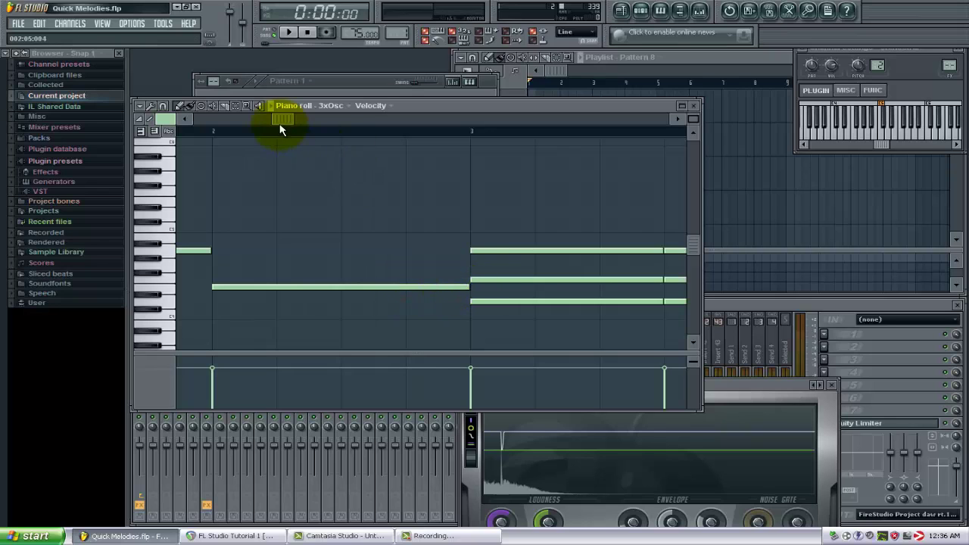
left_click_drag(281, 119, 352, 119)
- Delete the upper long and short notes of the third and last chords
right_click(371, 281)
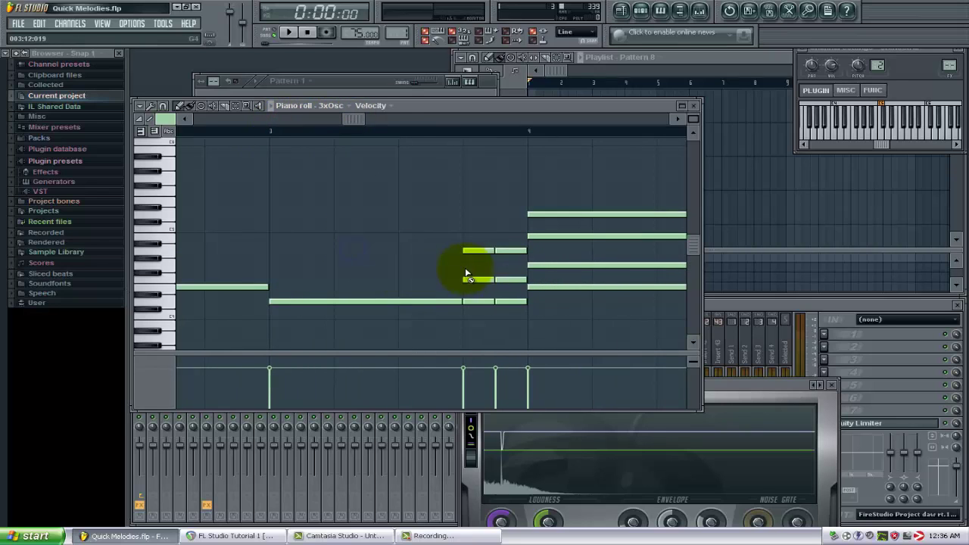
right_click(499, 278)
left_click_drag(352, 119, 425, 119)
right_click(359, 214)
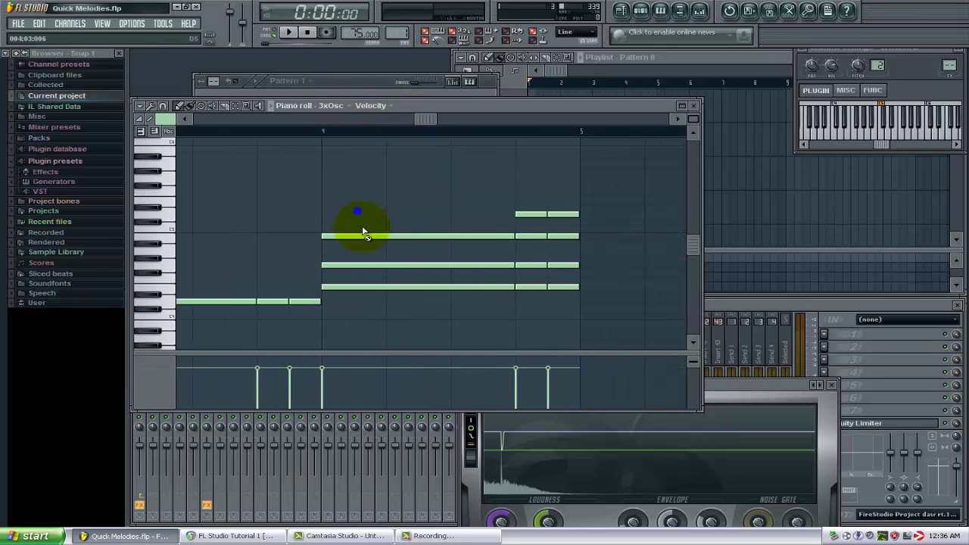
right_click(363, 235)
right_click(365, 265)
right_click(563, 264)
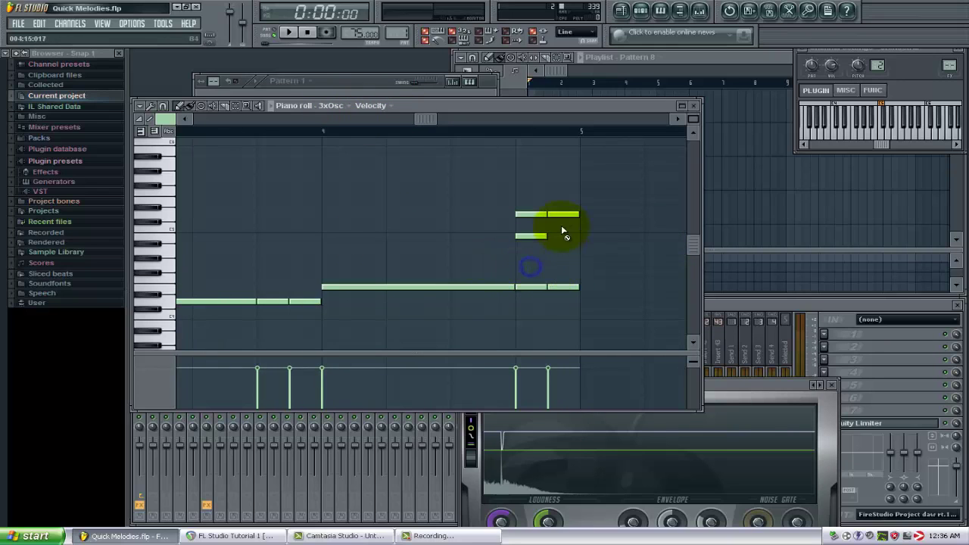
right_click(563, 236)
right_click(563, 214)
right_click(531, 214)
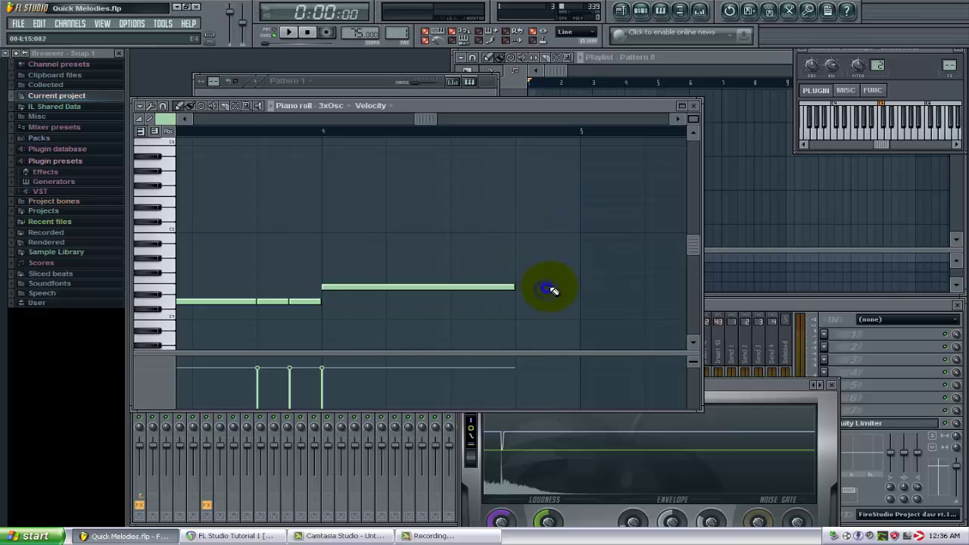
- Extend the last and earlier root notes so each sustains to the next
left_click_drag(515, 285, 559, 285)
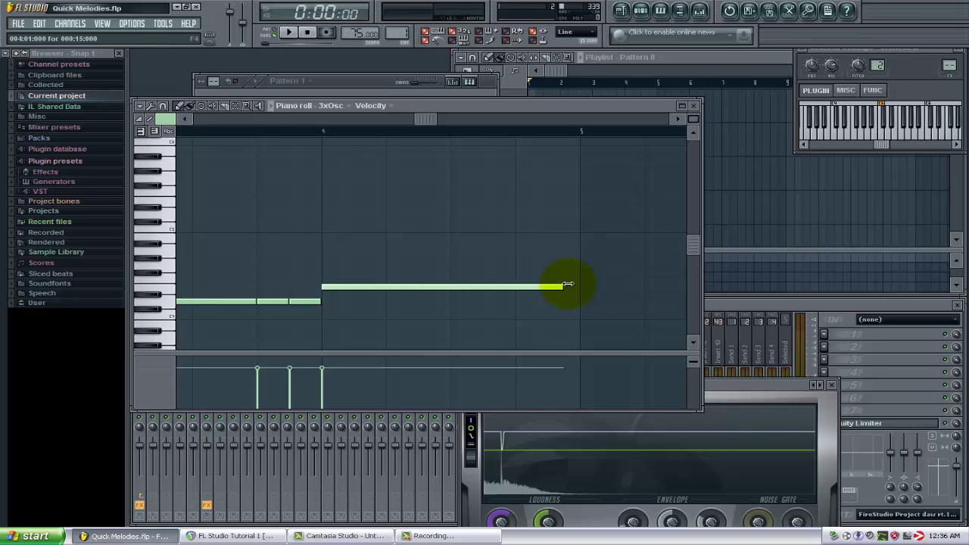
left_click_drag(422, 120, 368, 120)
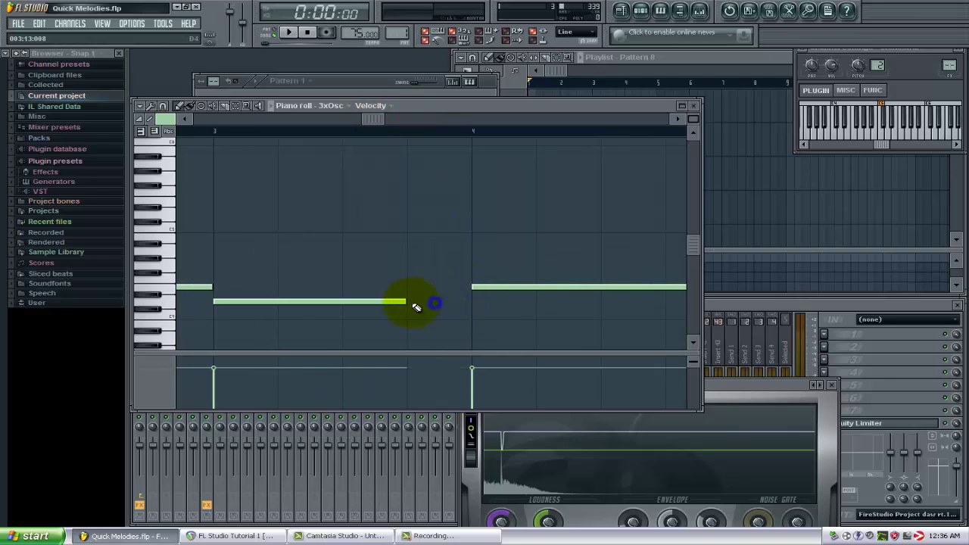
left_click_drag(401, 301, 470, 302)
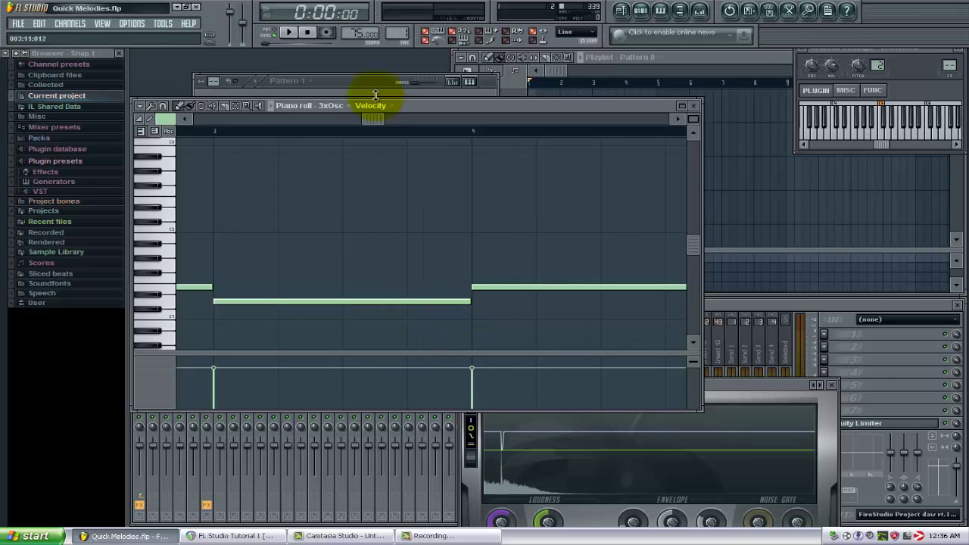
left_click_drag(378, 120, 188, 125)
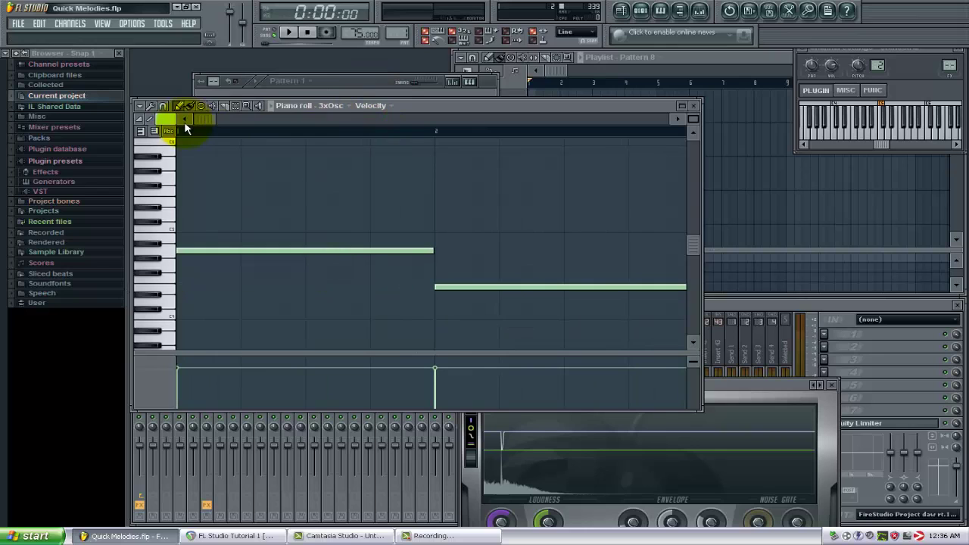
left_click(291, 34)
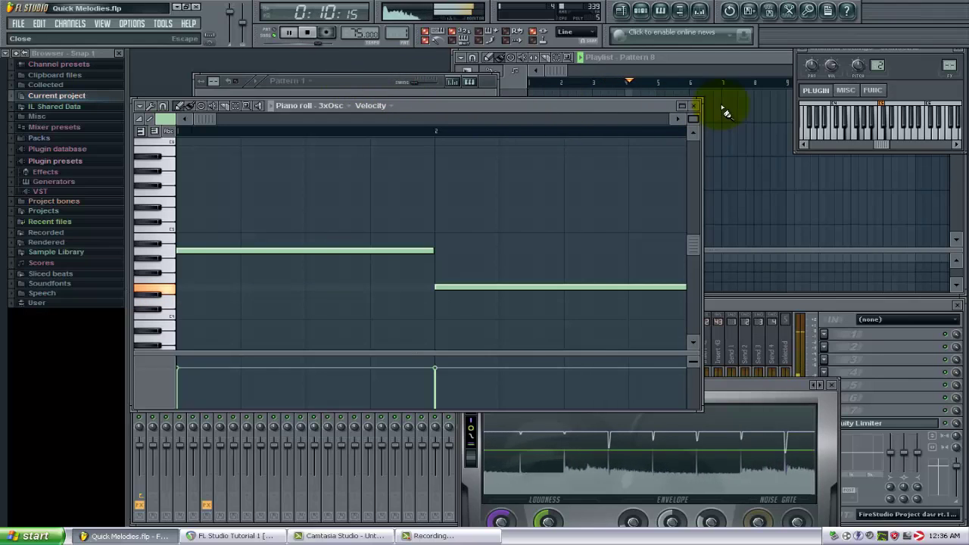
left_click(694, 107)
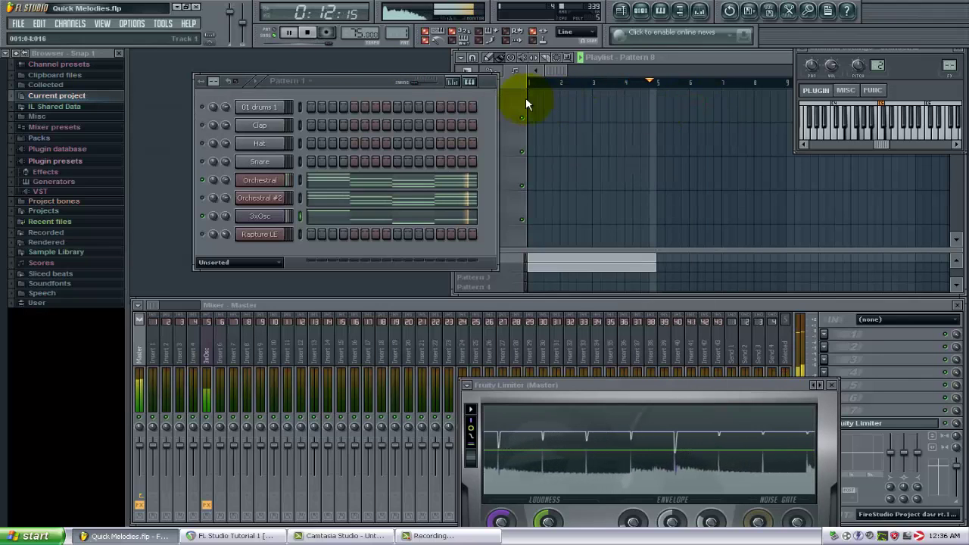
left_click(307, 32)
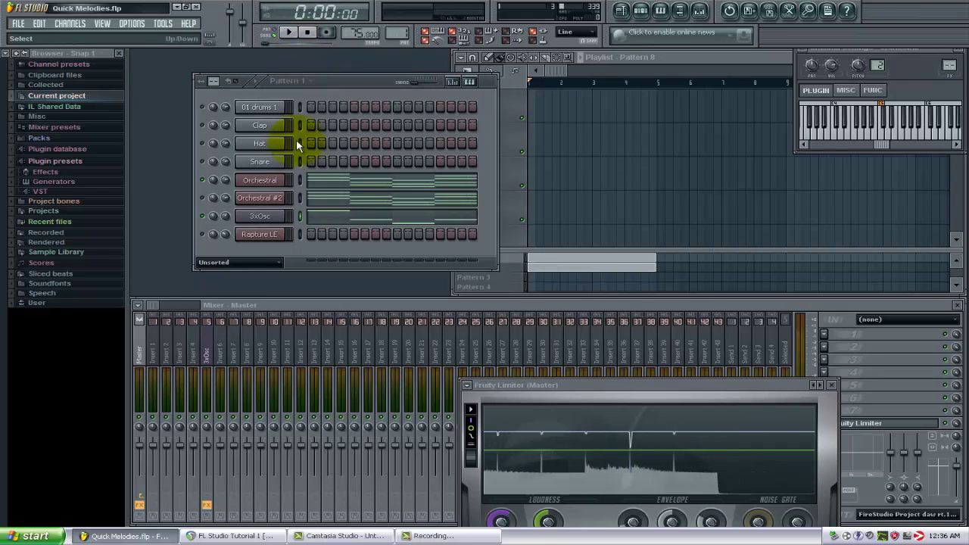
- Bring up Orchestral #2's FUNC settings page showing its echo delay and arpeggiator controls
right_click(286, 203)
mouse_move(303, 256)
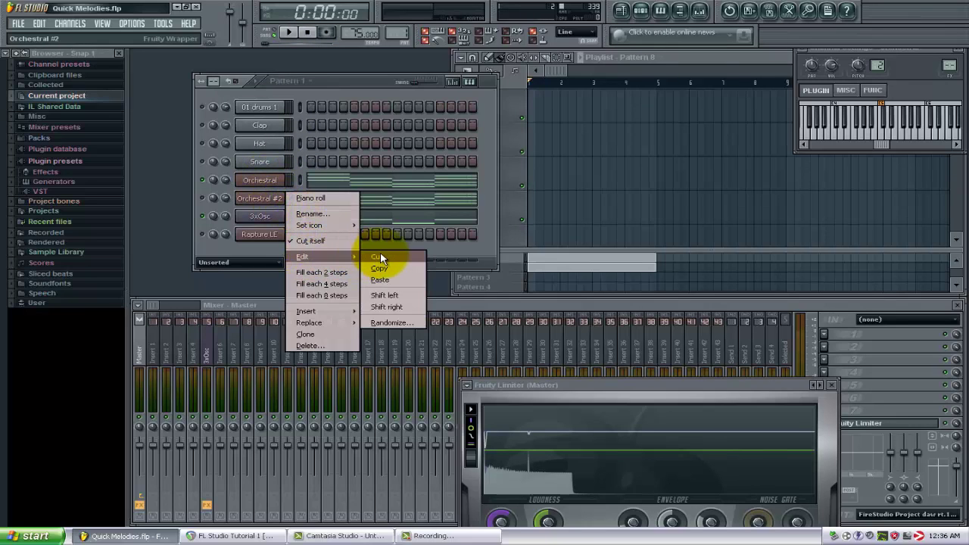
key("Escape")
left_click(259, 198)
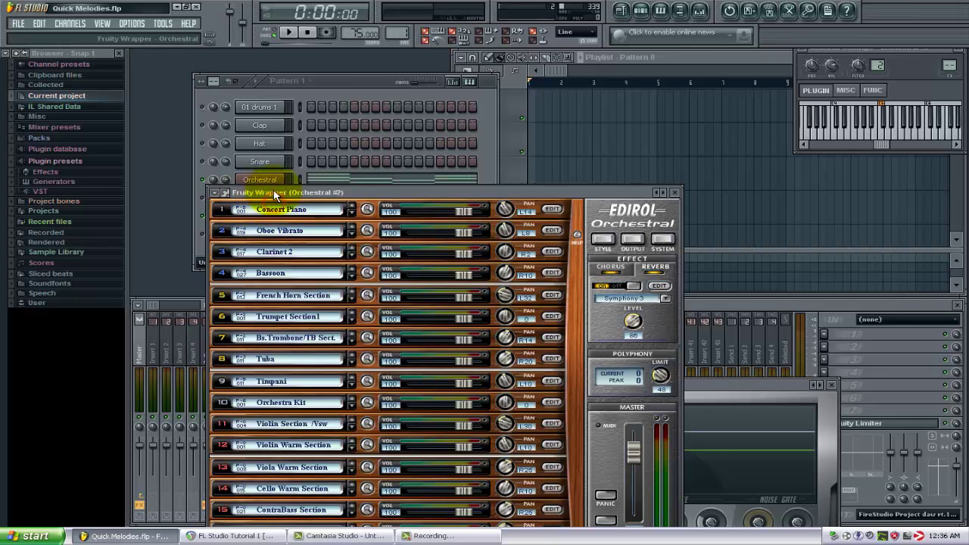
left_click(352, 80)
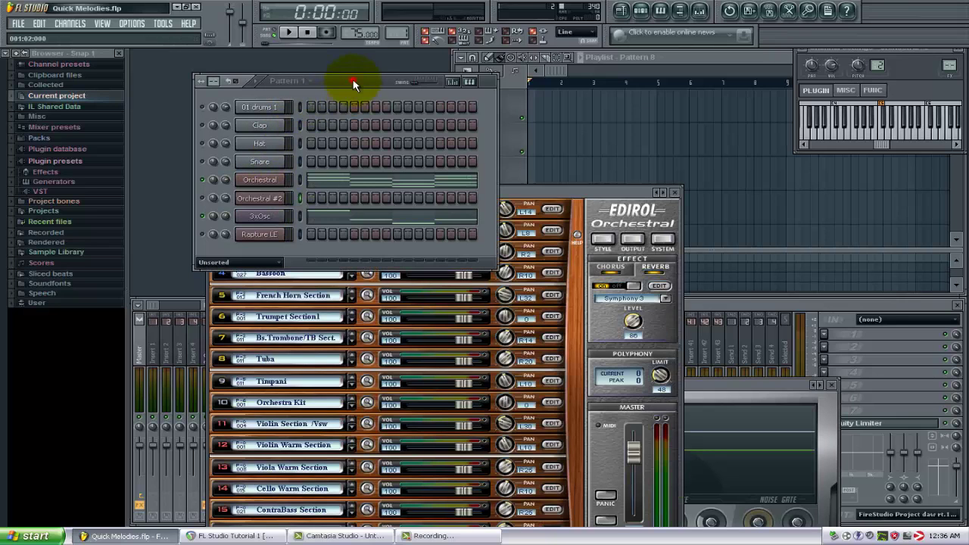
left_click(259, 198)
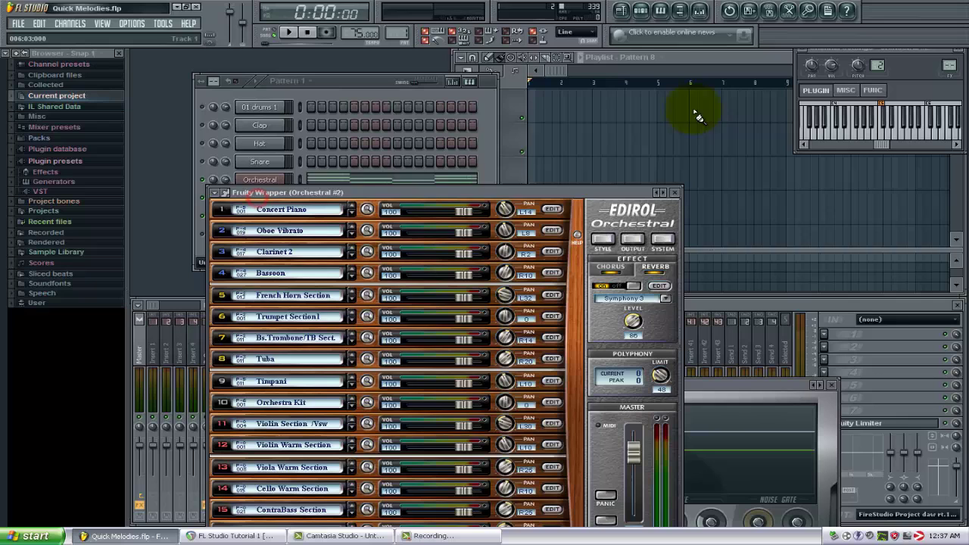
left_click(490, 119)
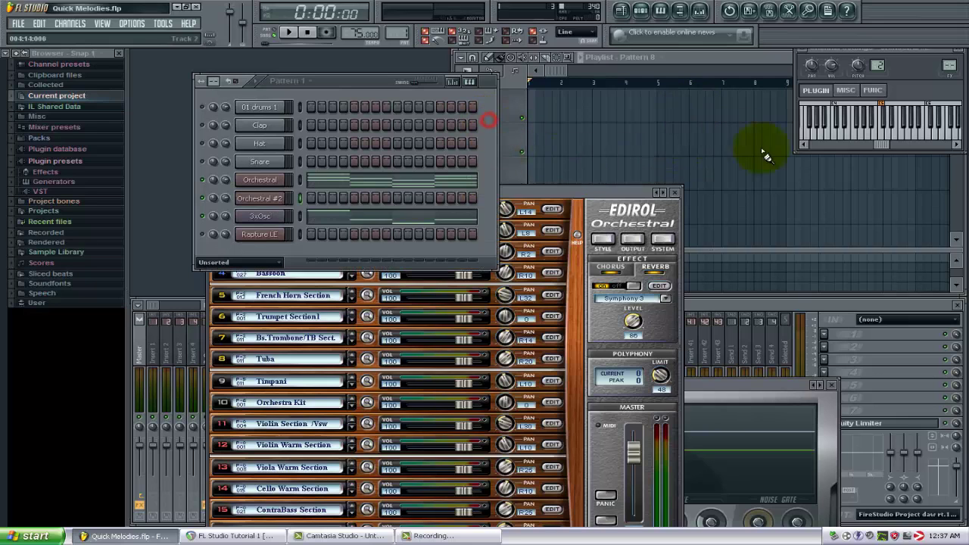
left_click(842, 92)
left_click(875, 91)
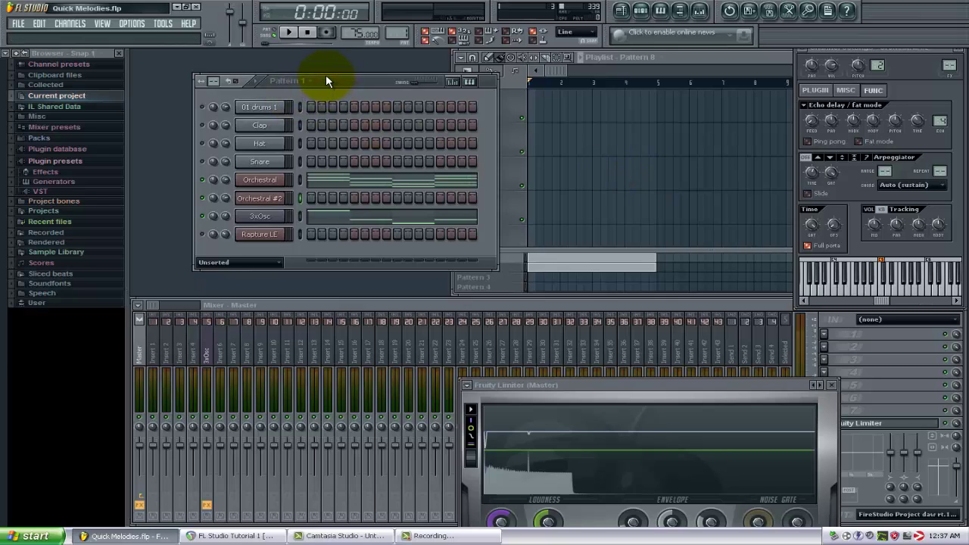
- Copy the Orchestral channel's four-chord notes and paste them into Orchestral #2
right_click(271, 185)
mouse_move(302, 238)
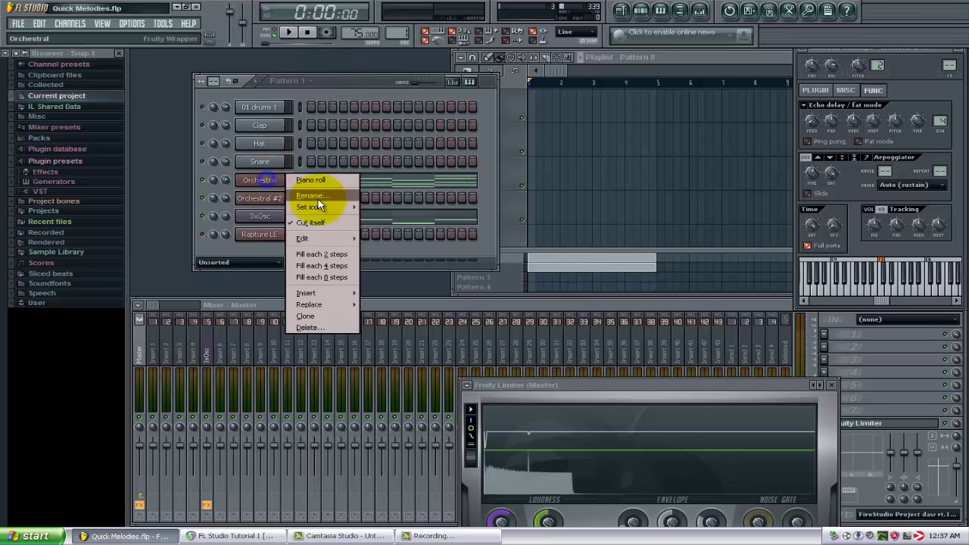
left_click(382, 251)
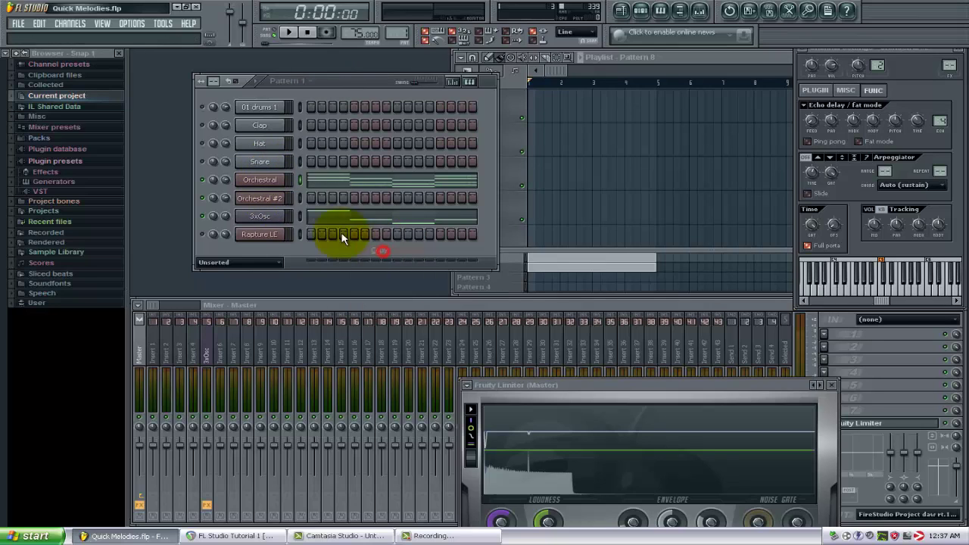
left_click(269, 202)
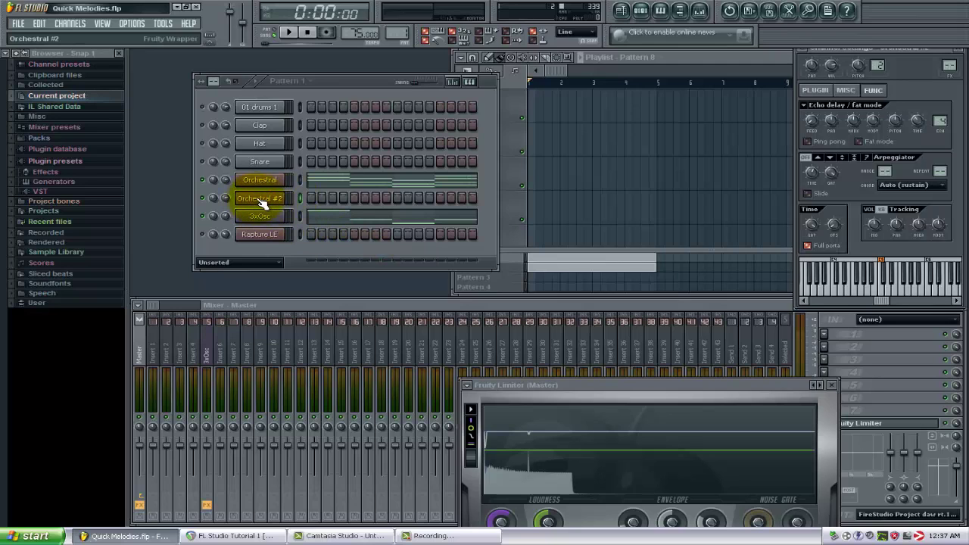
right_click(261, 203)
mouse_move(303, 257)
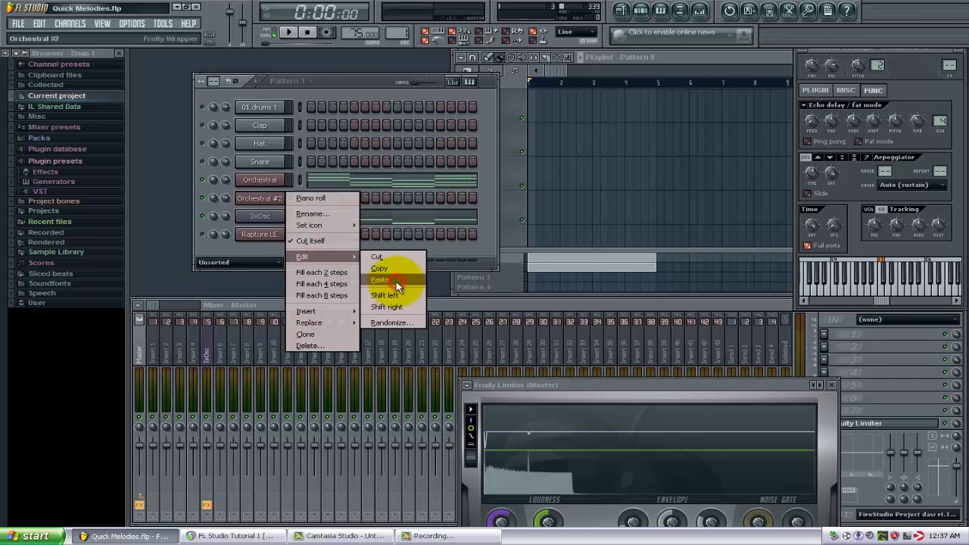
left_click(381, 280)
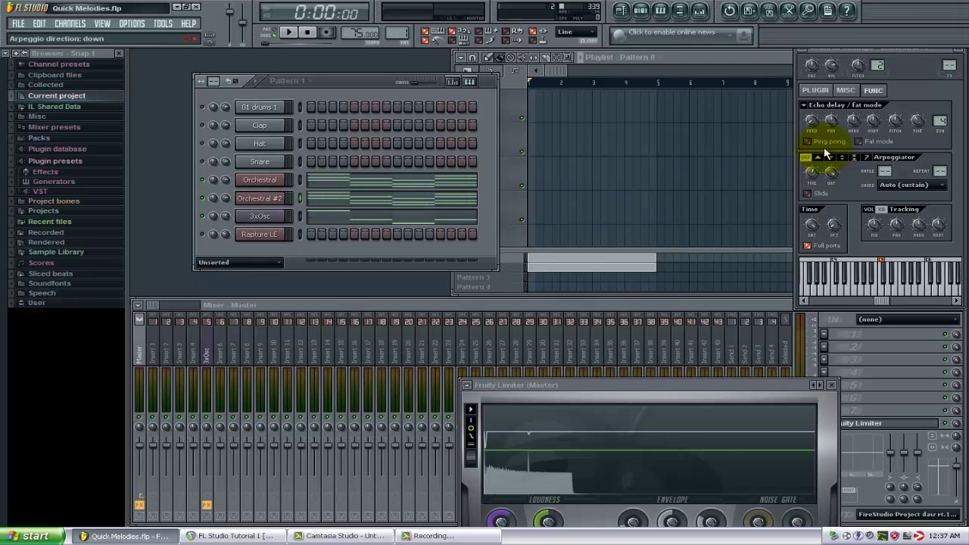
- Turn on Orchestral #2's arpeggiator and set its direction to down
left_click(265, 200)
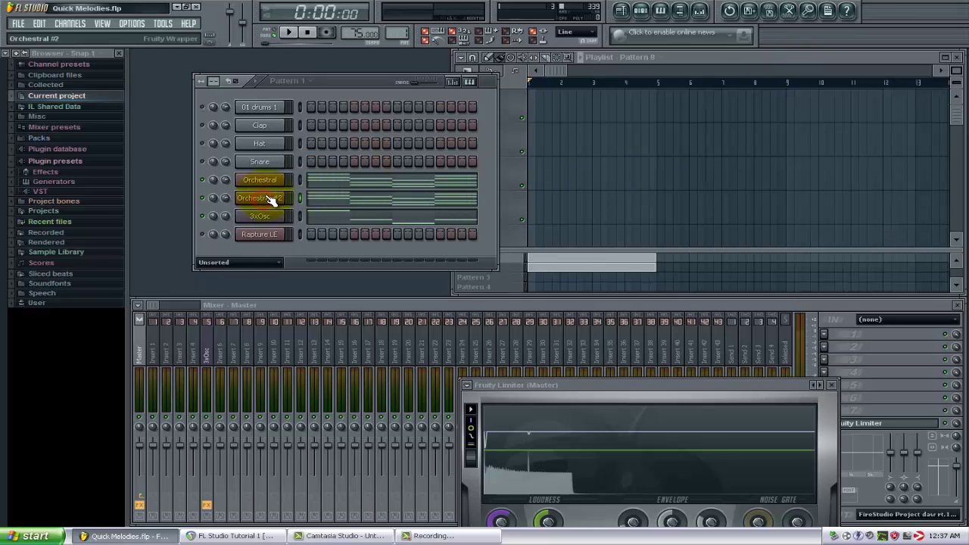
left_click(269, 201)
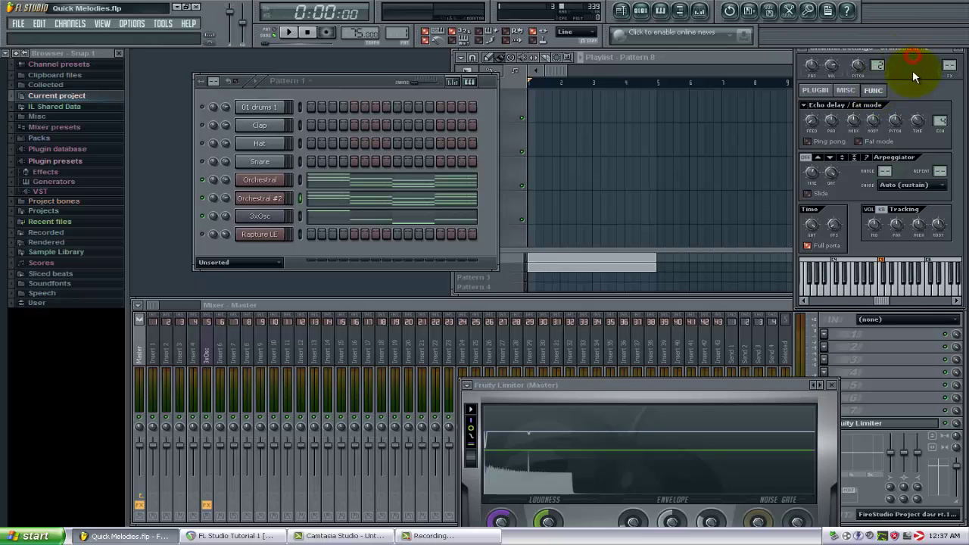
left_click(846, 90)
left_click(815, 90)
left_click(873, 90)
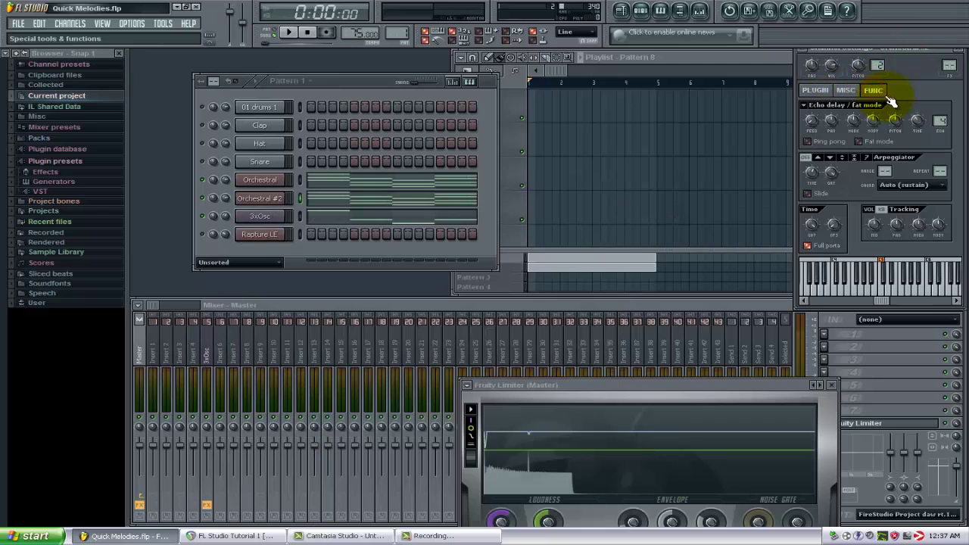
left_click(833, 142)
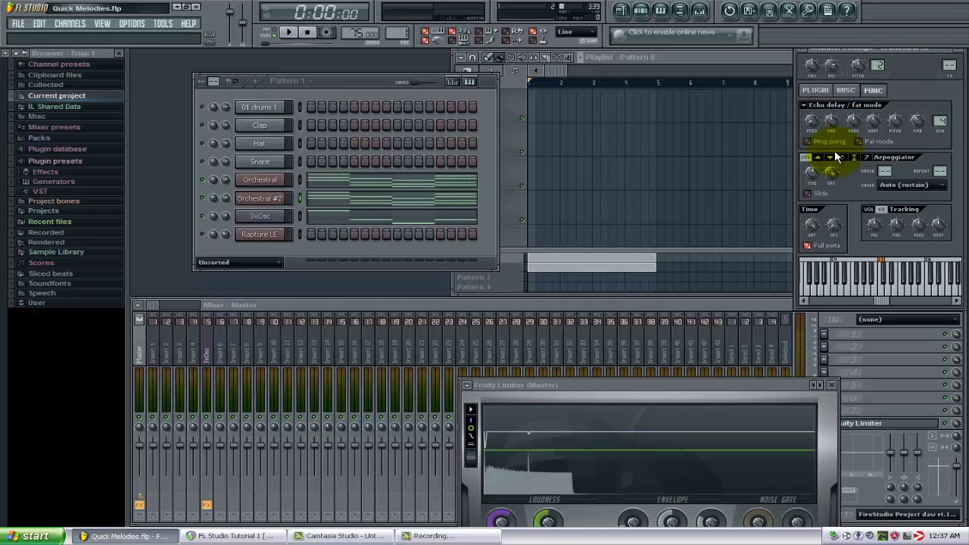
left_click(831, 157)
left_click(805, 157)
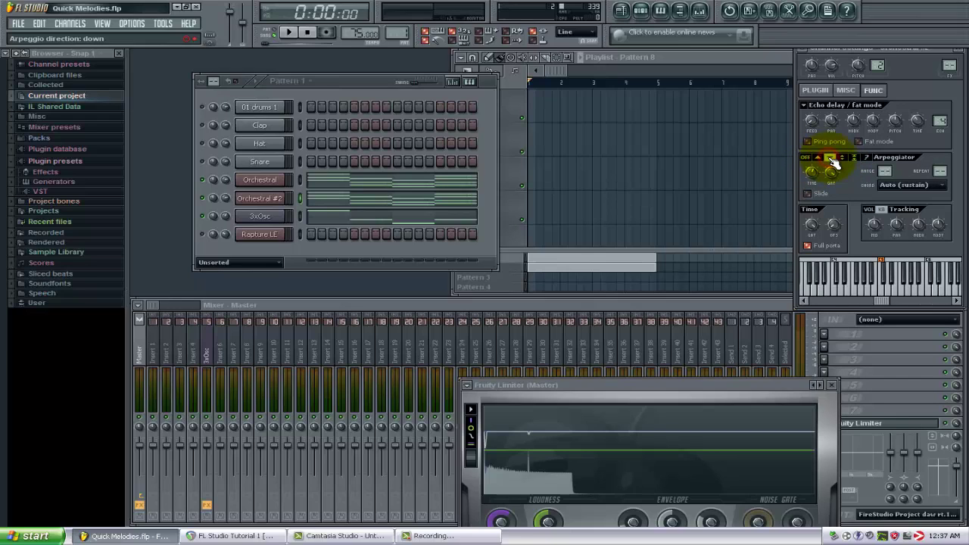
left_click(831, 158)
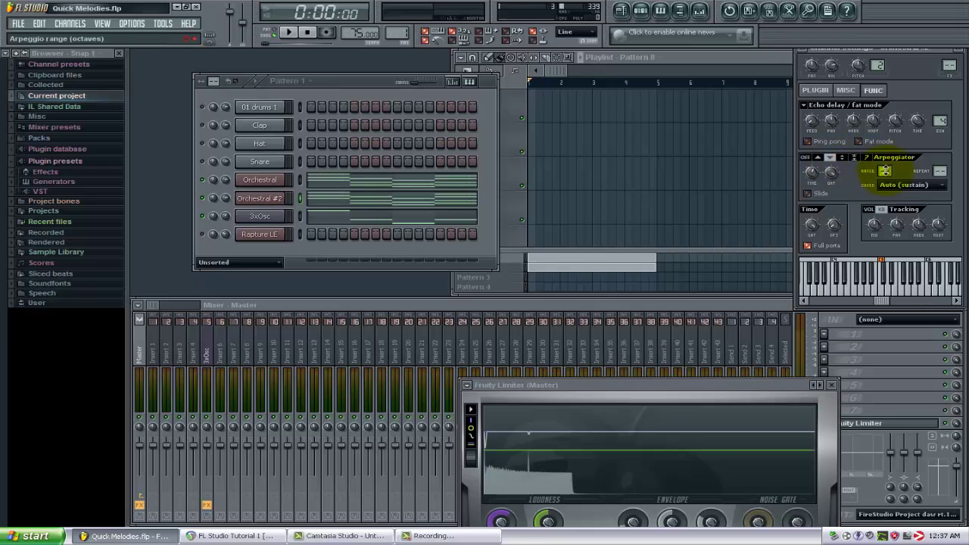
- Start pattern playback, adjust Orchestral #2's mute options, and restart playback
left_click(289, 33)
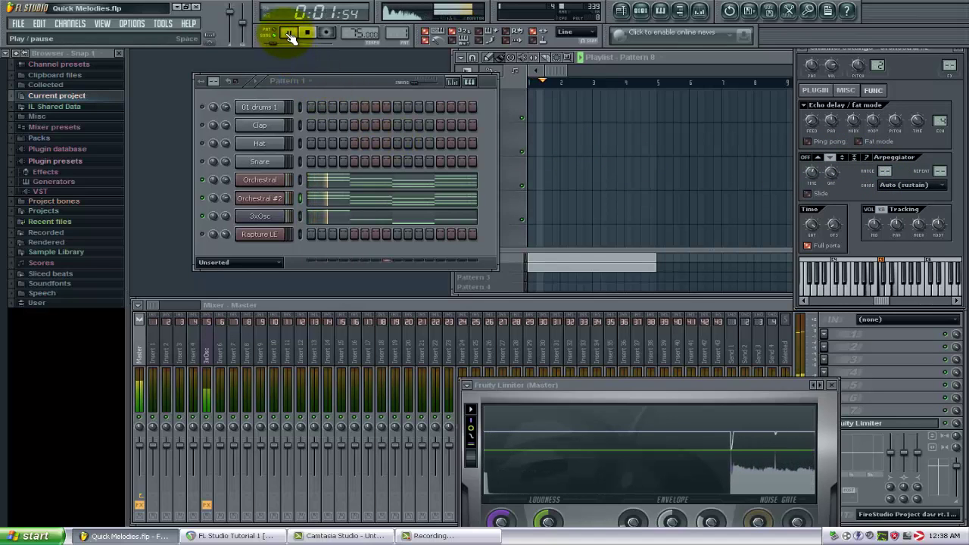
right_click(213, 200)
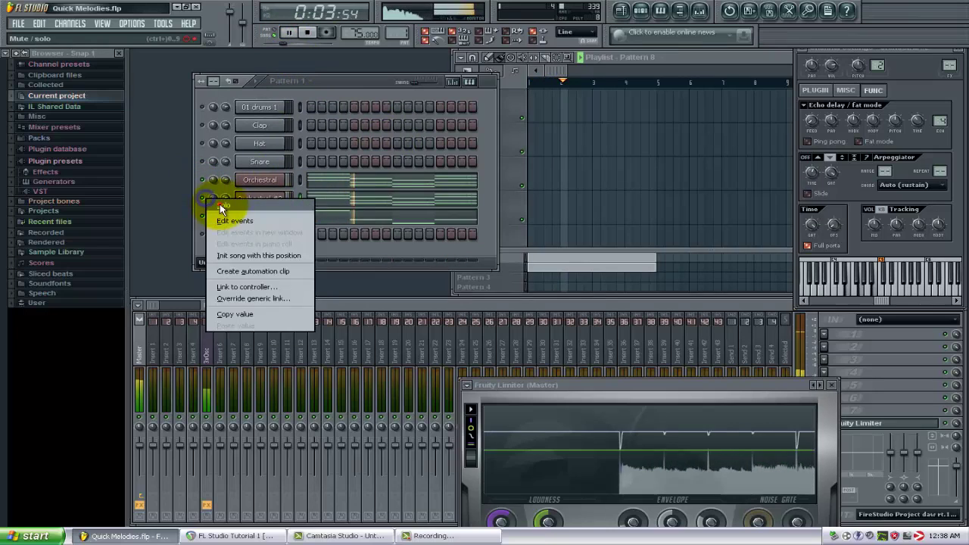
left_click(227, 198)
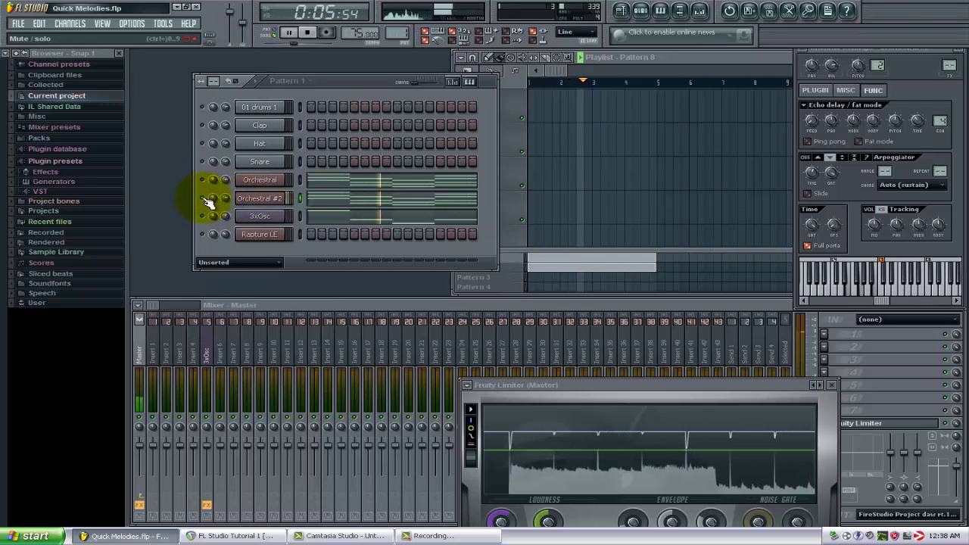
key("space")
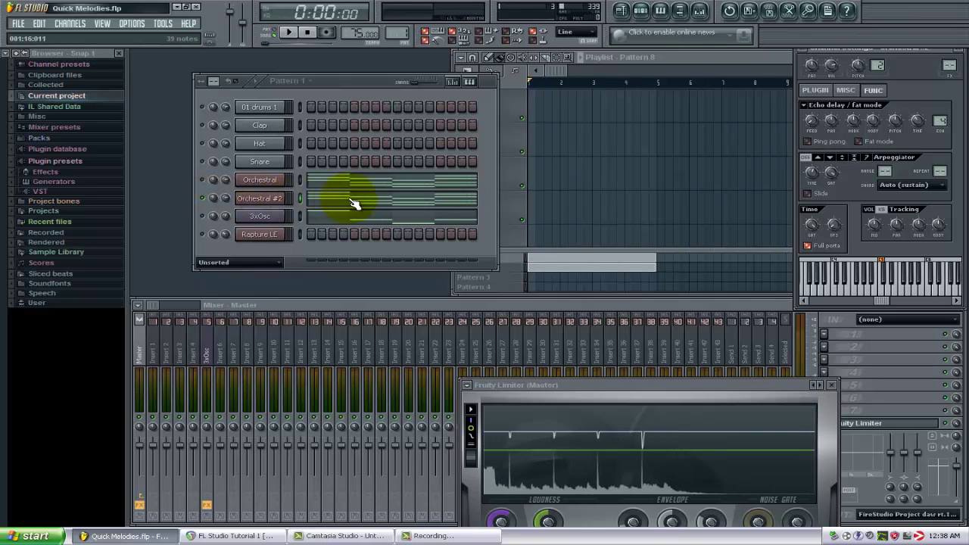
key("space")
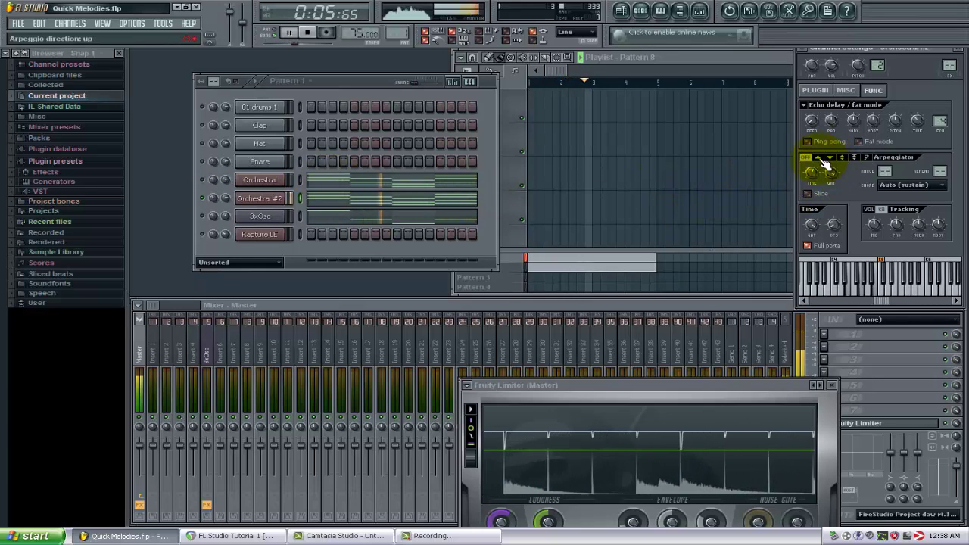
- Audition up, down, bounce and sticky arpeggio directions, settle on down, and restart playback
left_click(819, 157)
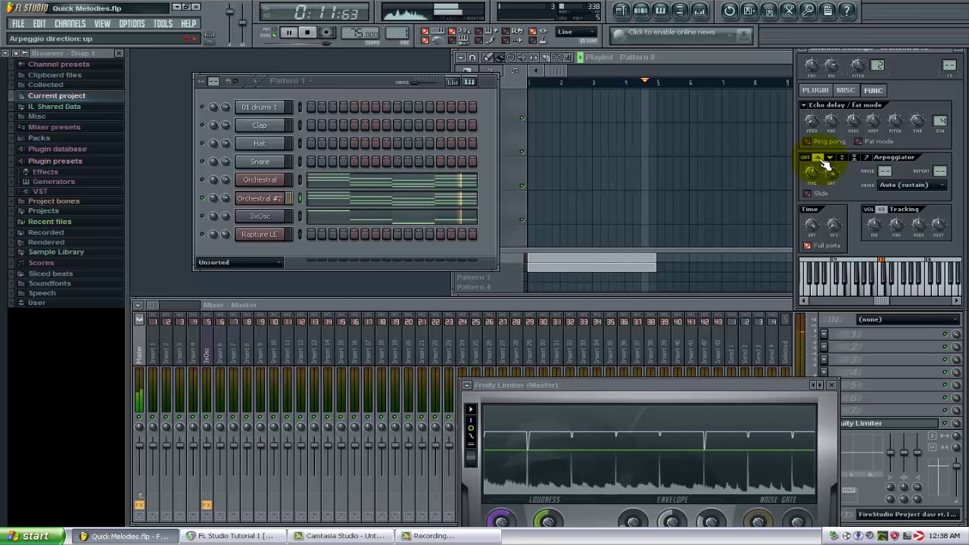
left_click(829, 159)
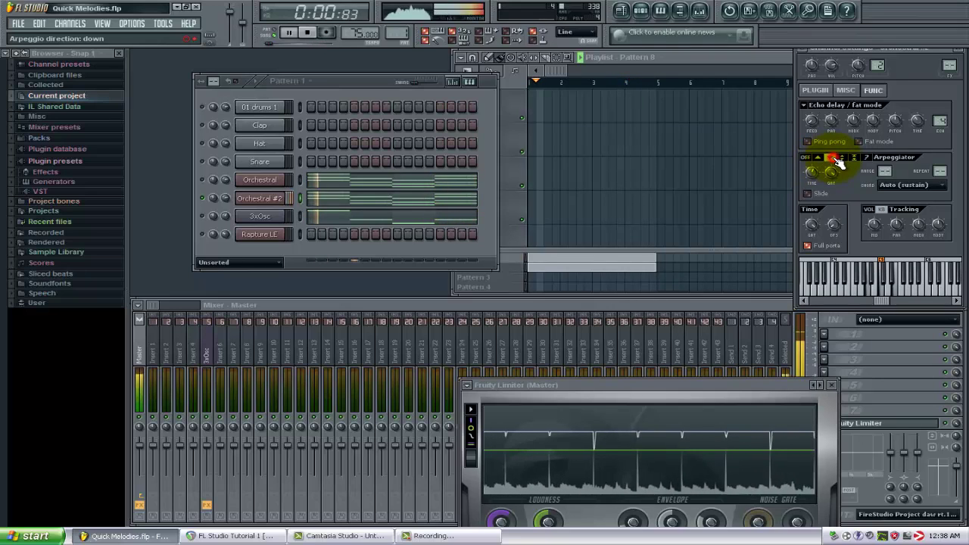
left_click(844, 158)
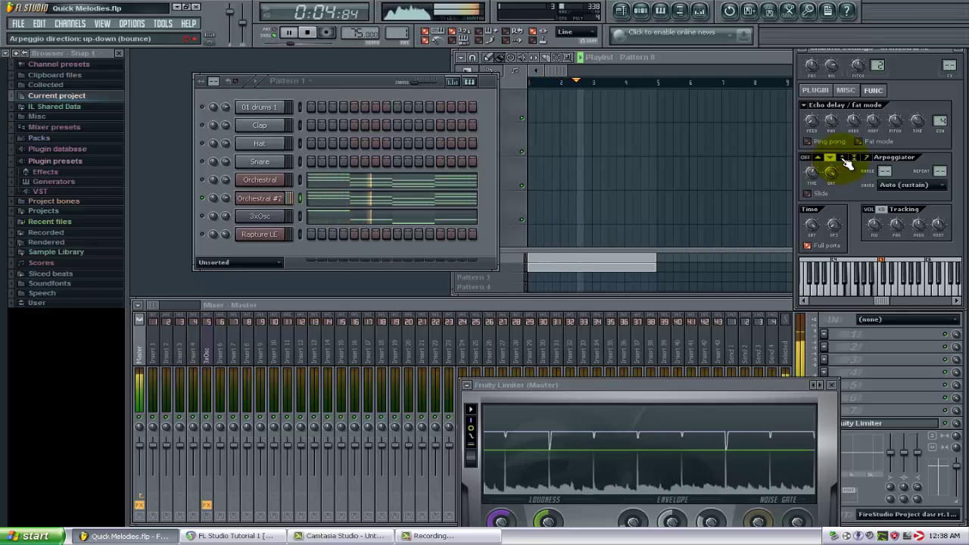
left_click(846, 159)
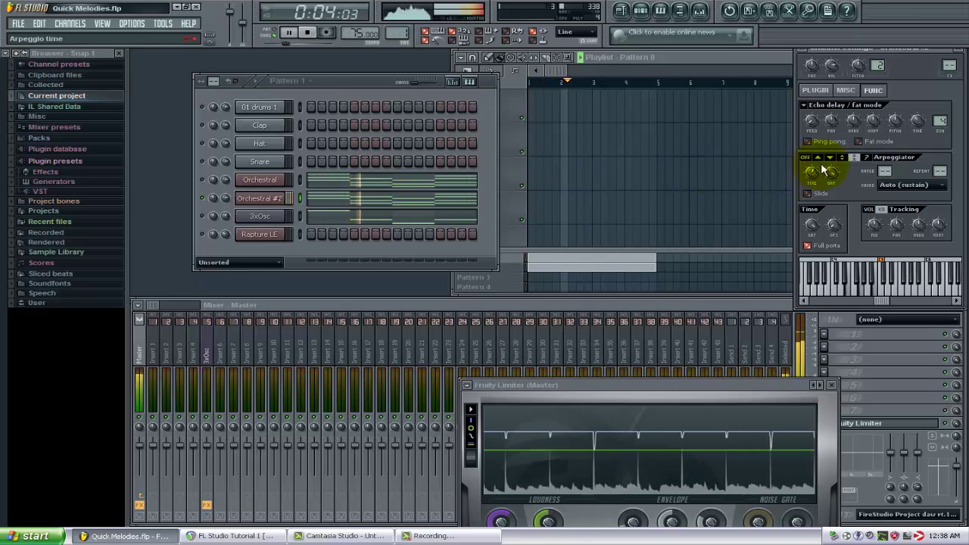
left_click(831, 158)
key("space")
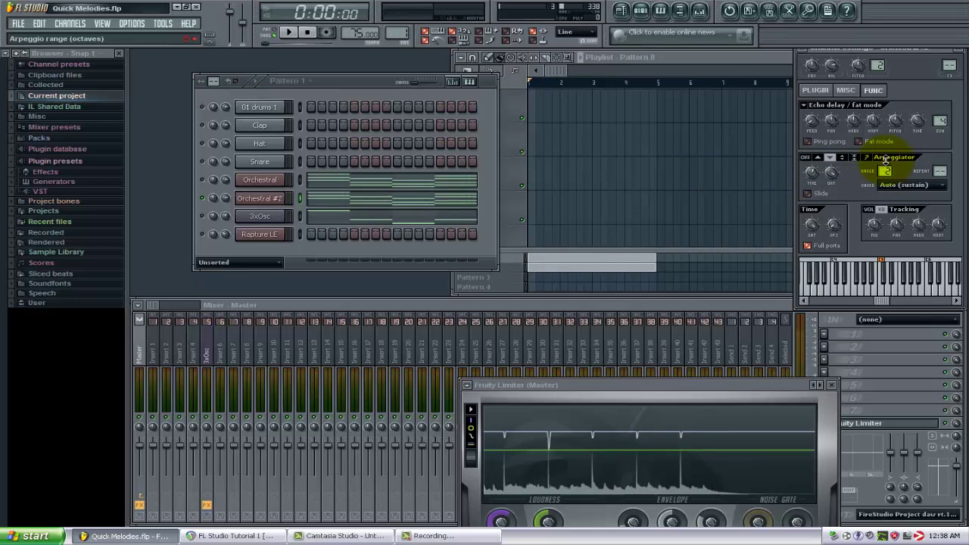
key("space")
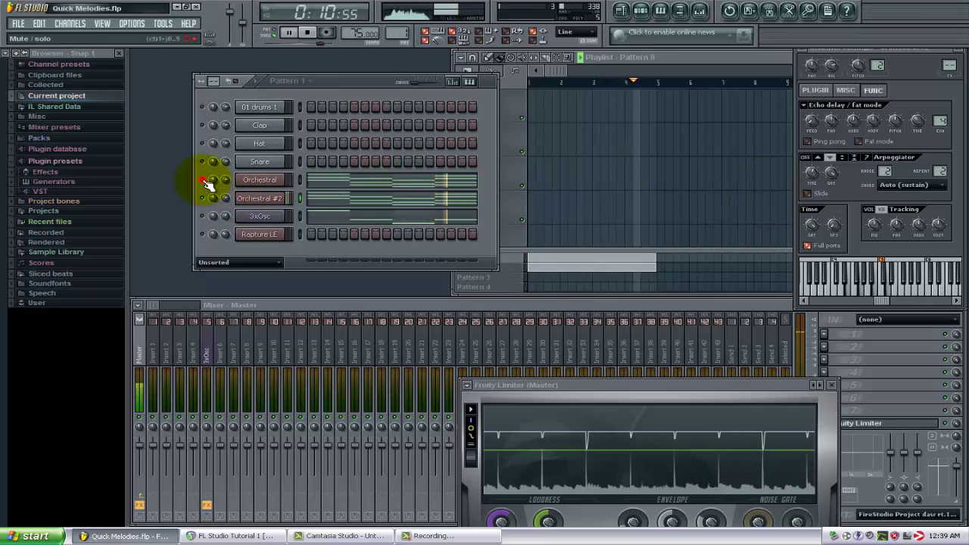
- Toggle the 3xOsc bass channel's mute during playback, then stop playback
left_click(210, 217)
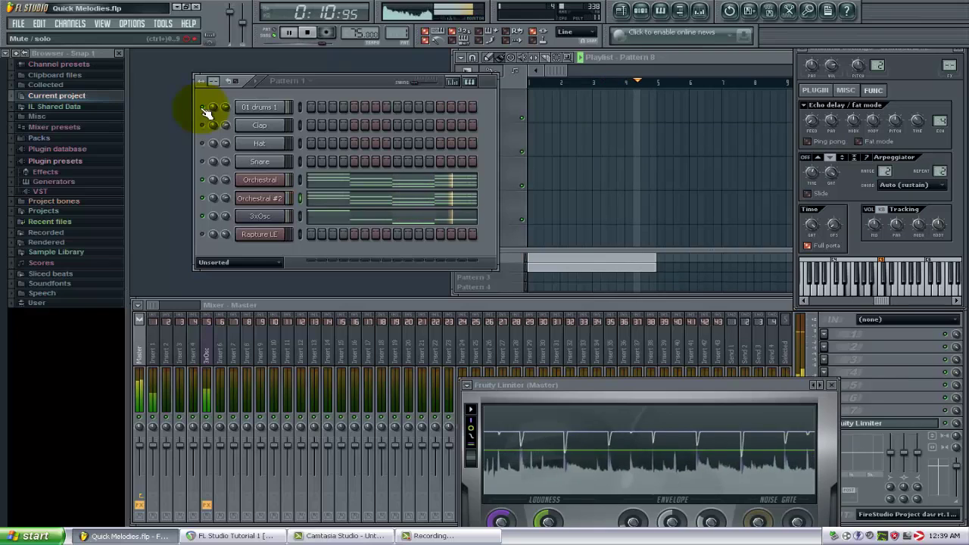
key("space")
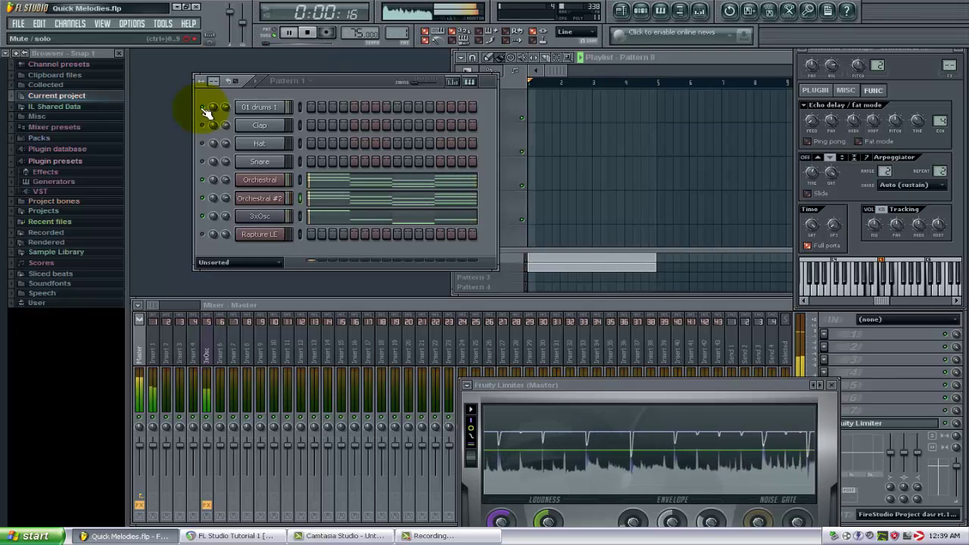